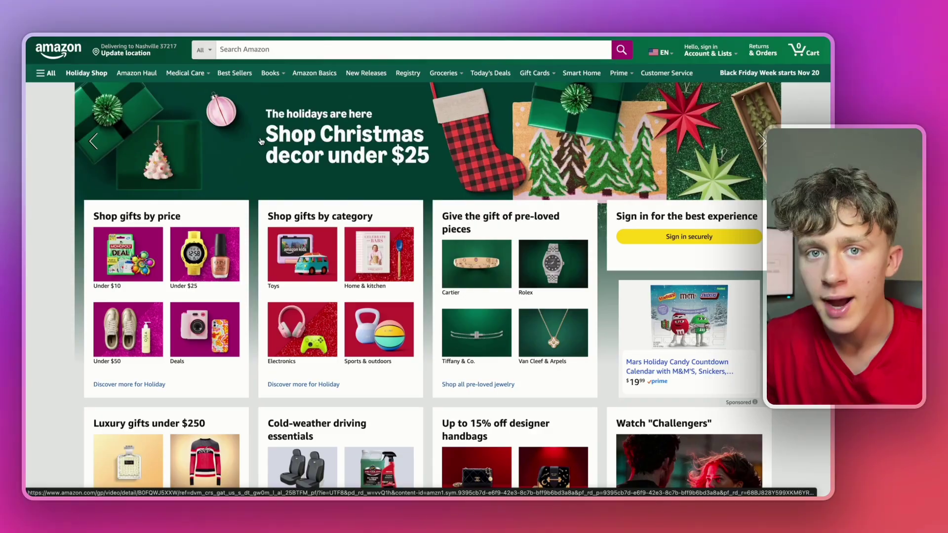
Step: Search Amazon for 'christmas activity book for kids' and dismiss the KIP Scout incognito notice
click(548, 53)
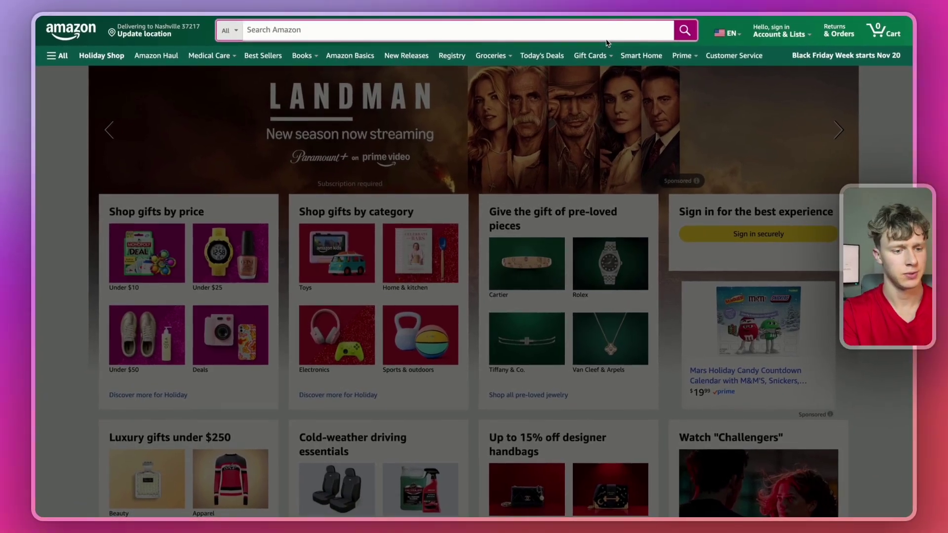
text(christmas activity book for kids)
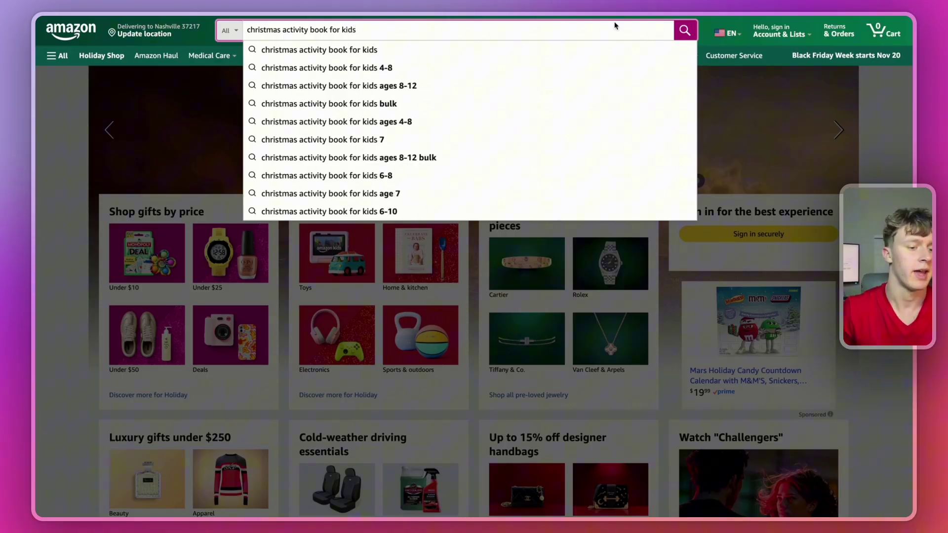
key(Return)
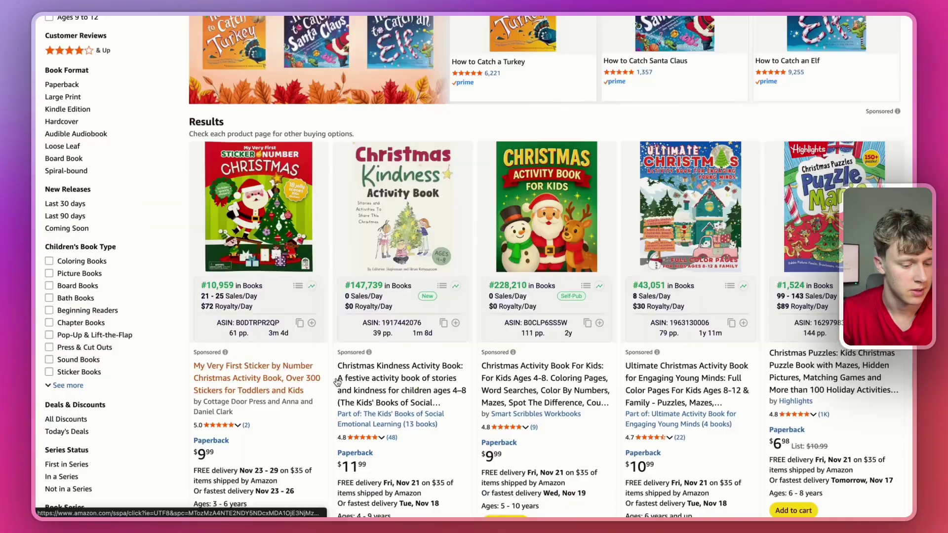
scroll(332, 278, up, 2)
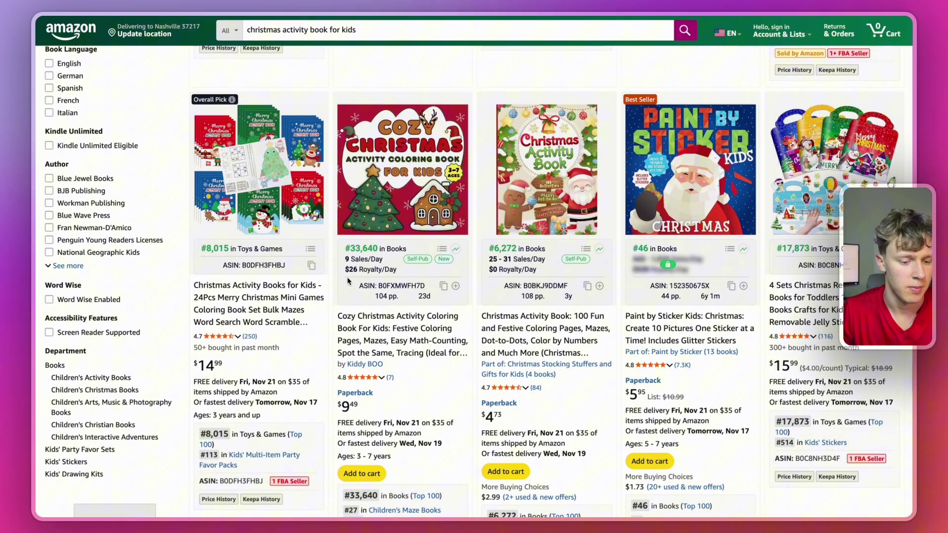
scroll(402, 282, down, 10)
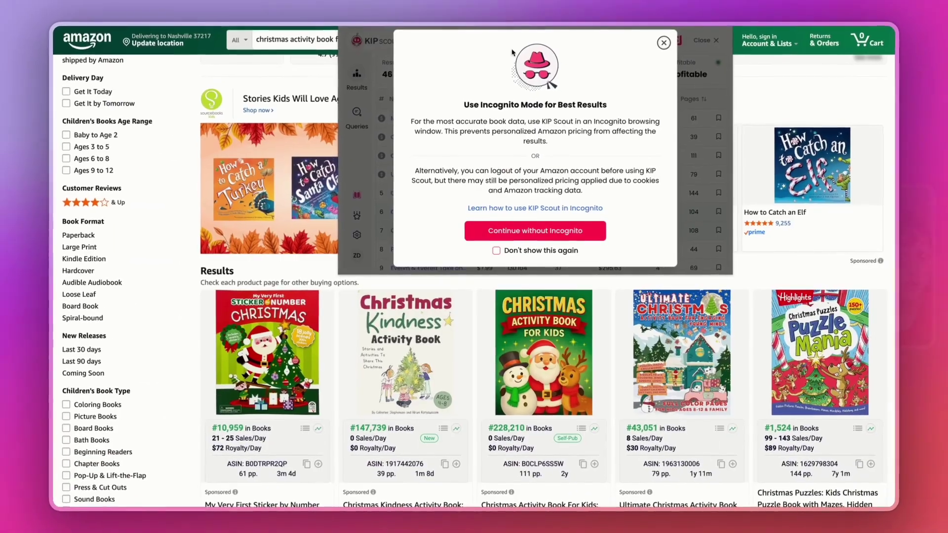
click(535, 231)
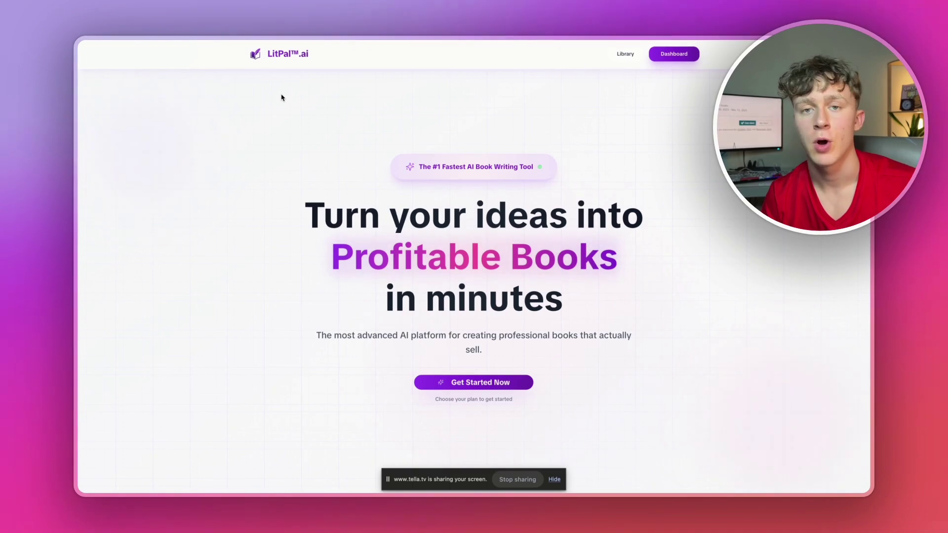
Step: Scroll the LitPal landing page to view the Basic, Standard, Premium and Enterprise pricing plans
scroll(282, 97, down, 10)
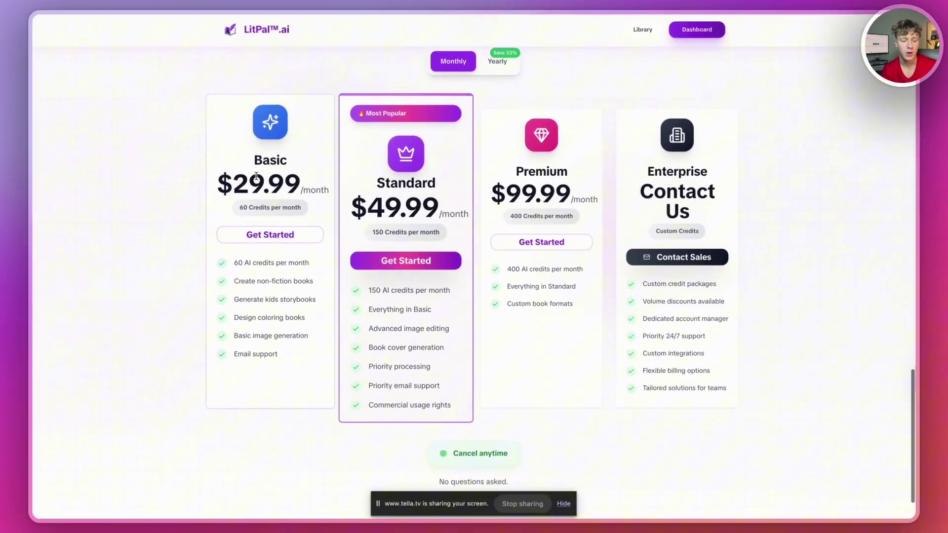
scroll(256, 175, up, 1)
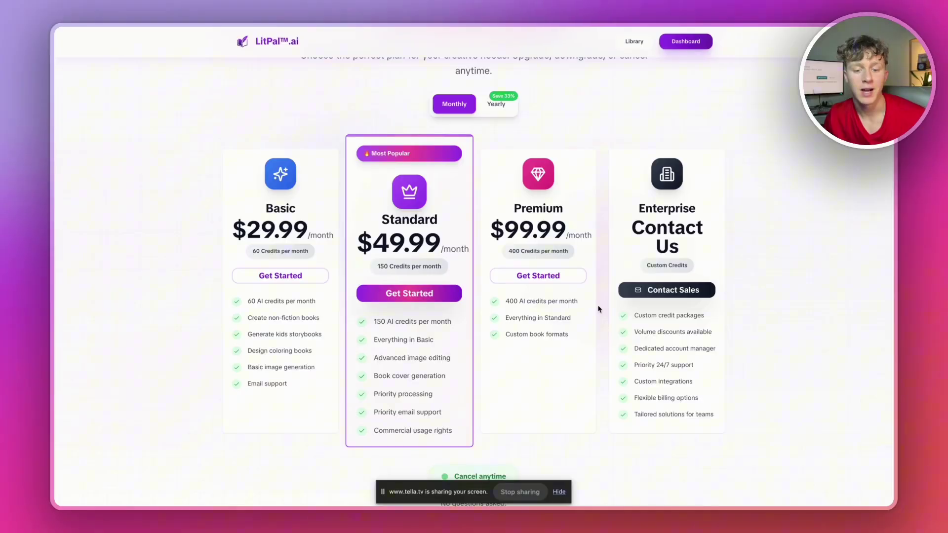
Step: Go through the dashboard overview and the Kids, Non-Fiction, Coloring, Word Search and Trivia generators
click(686, 41)
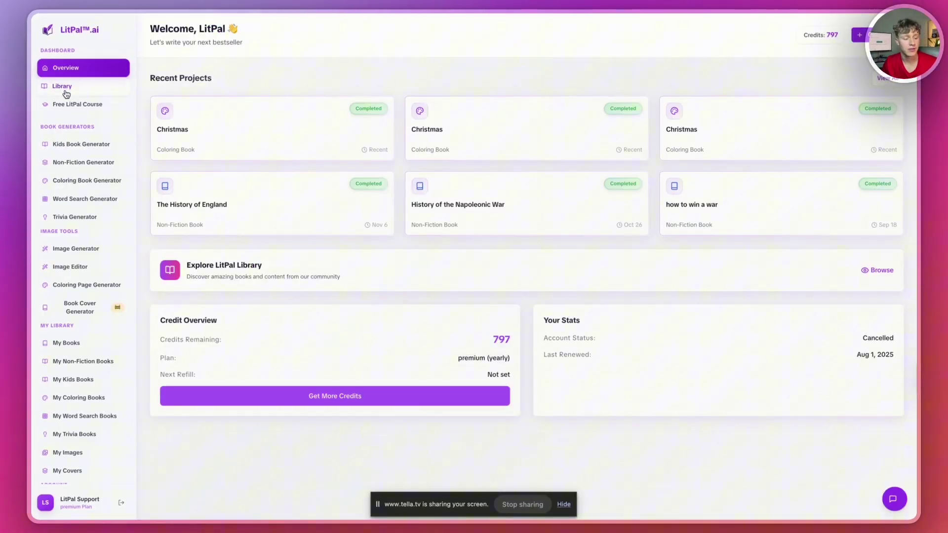
click(93, 145)
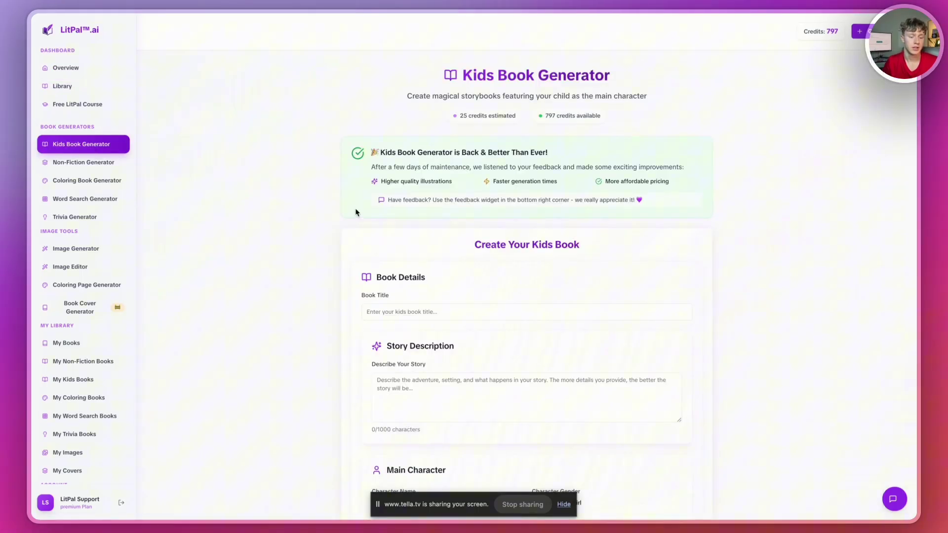
click(102, 163)
click(76, 181)
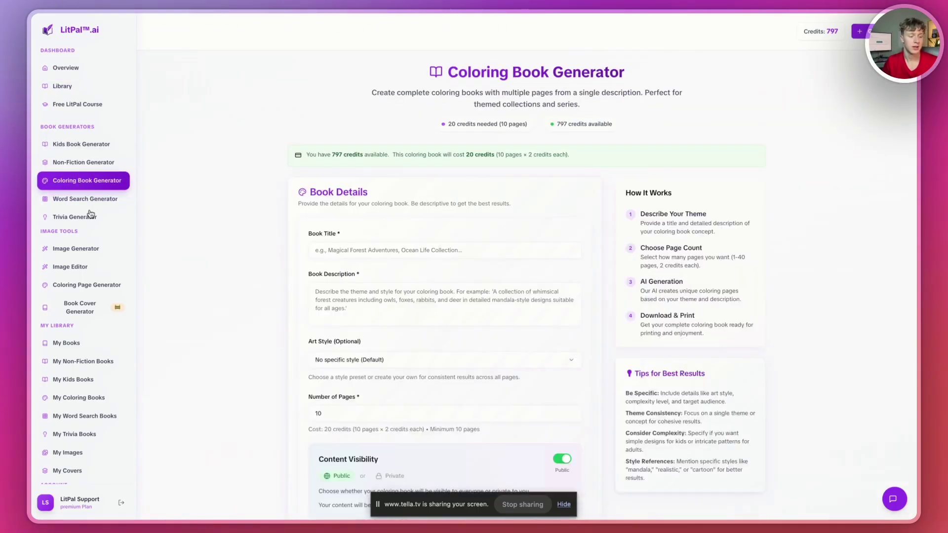
click(118, 199)
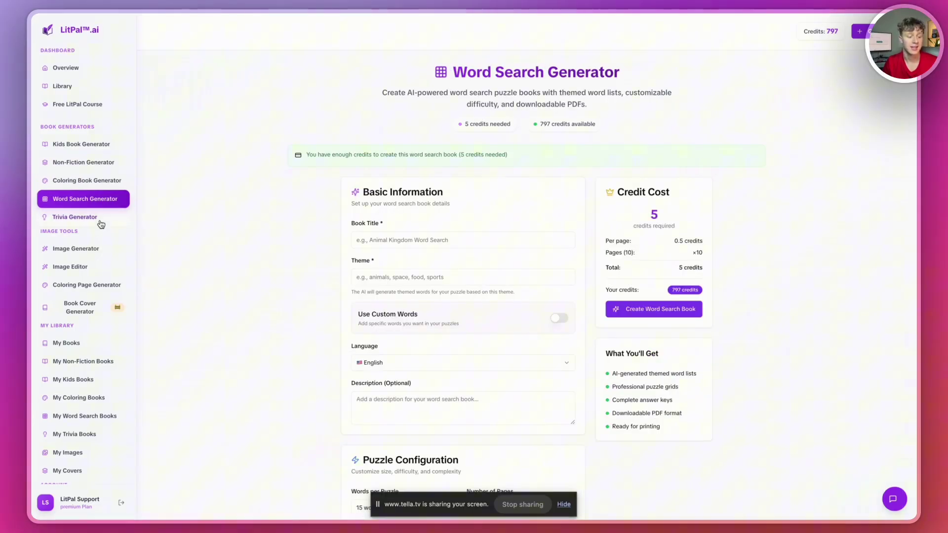
click(121, 217)
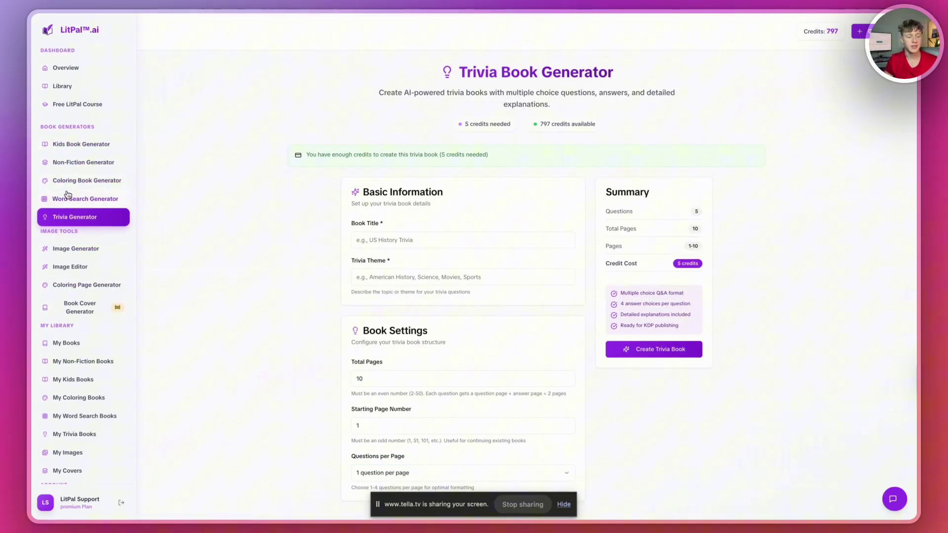
Step: Browse the AI Image Generator, Image Editor and Coloring Page Generator, then return to the Coloring Book Generator
click(63, 249)
click(68, 266)
click(65, 285)
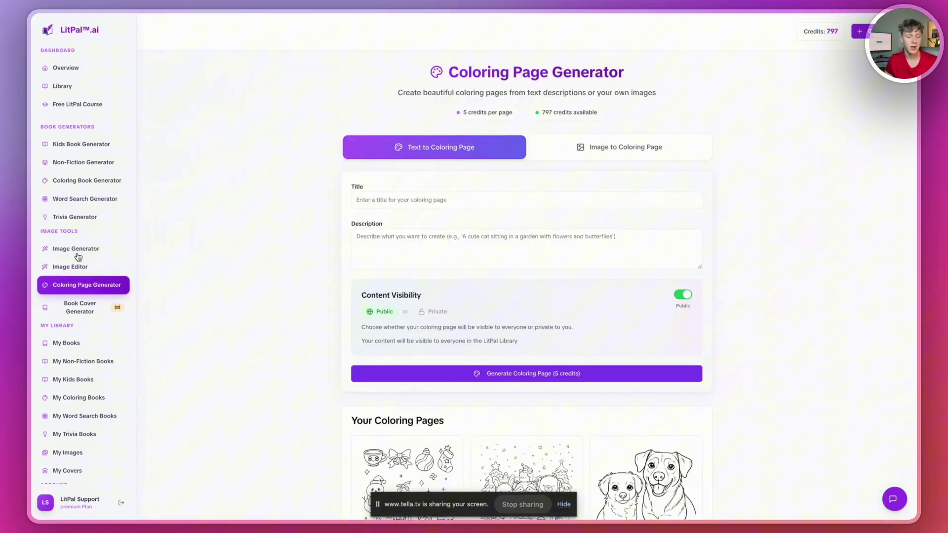
click(76, 250)
scroll(77, 253, down, 3)
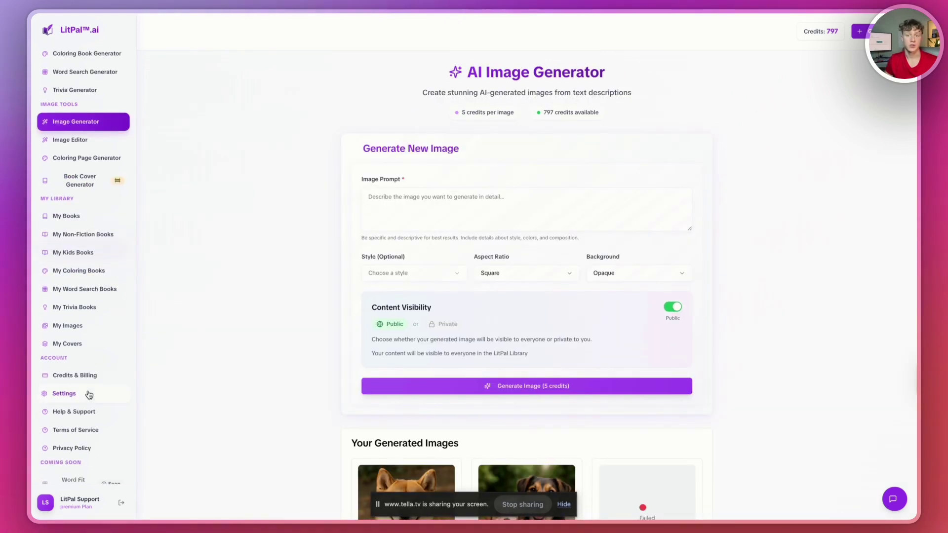
scroll(89, 394, up, 3)
click(87, 181)
Step: Enter 'Thanksgiving' as the title and description and choose the Bold and Easy art style
text(Thanksgiving)
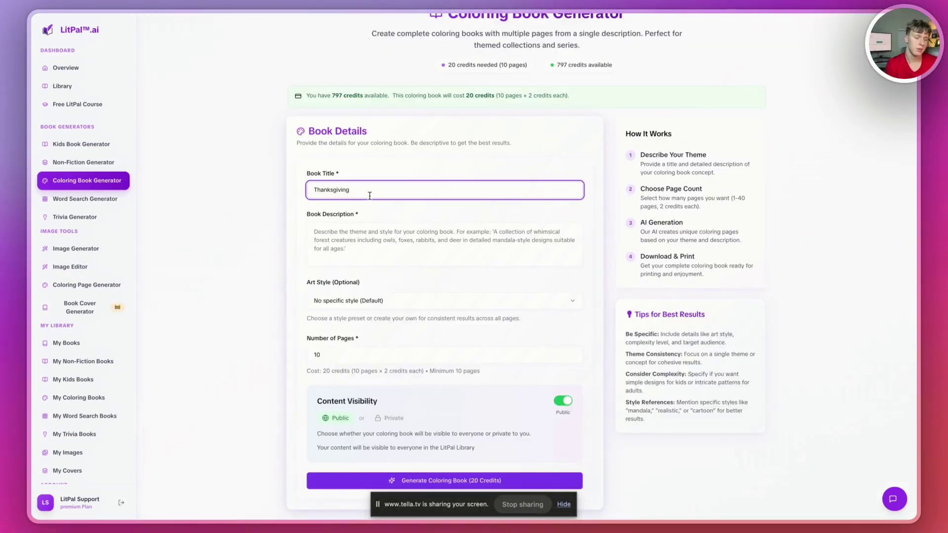
click(400, 247)
text(Thanksgiving)
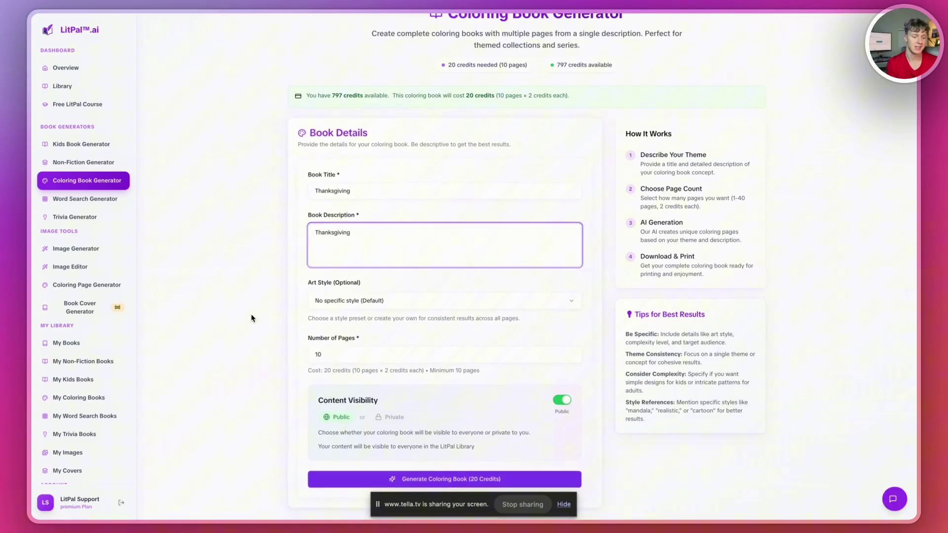
click(367, 303)
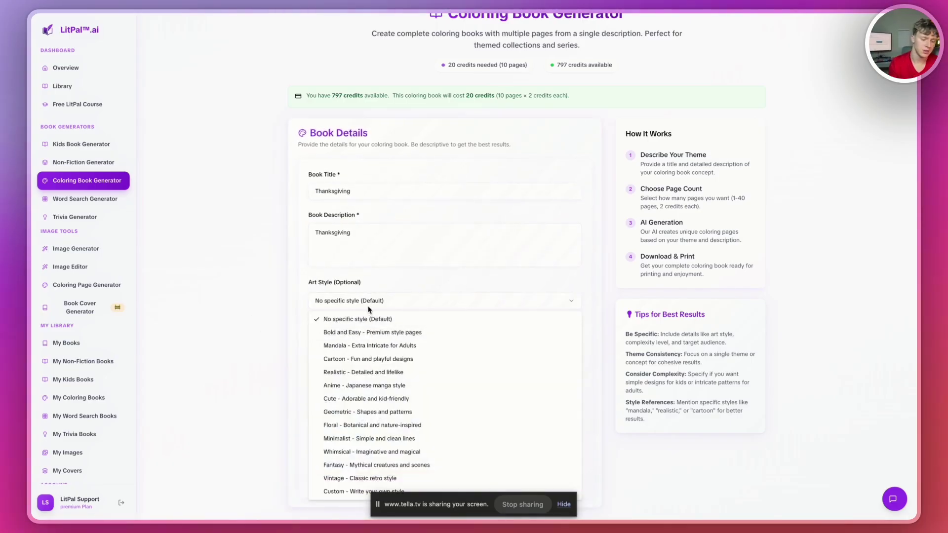
click(377, 332)
click(388, 307)
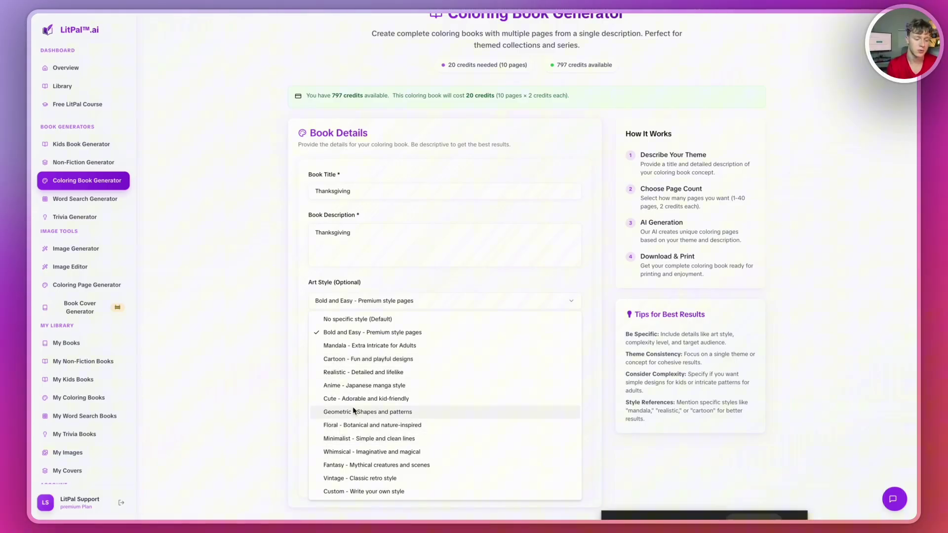
click(350, 338)
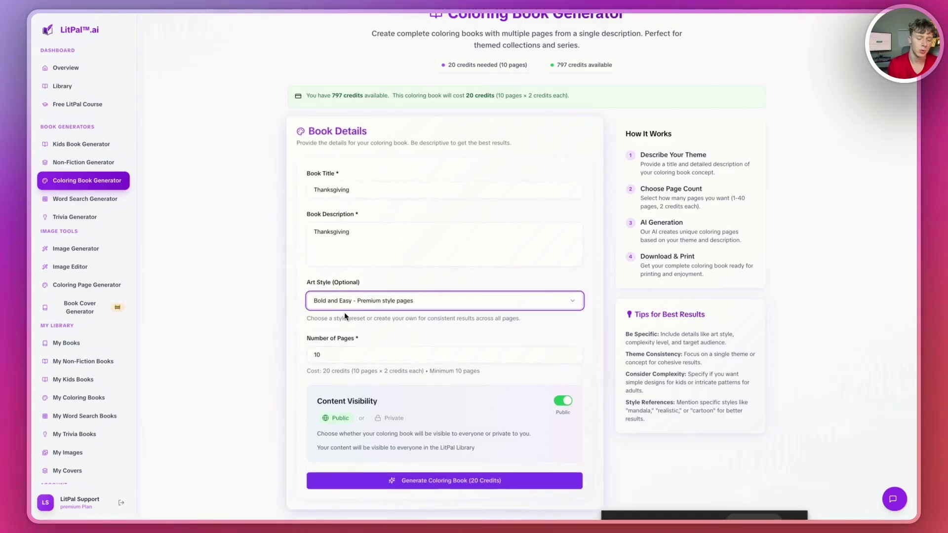
Step: Set the coloring book to 40 pages and generate it
drag(573, 353, 574, 356)
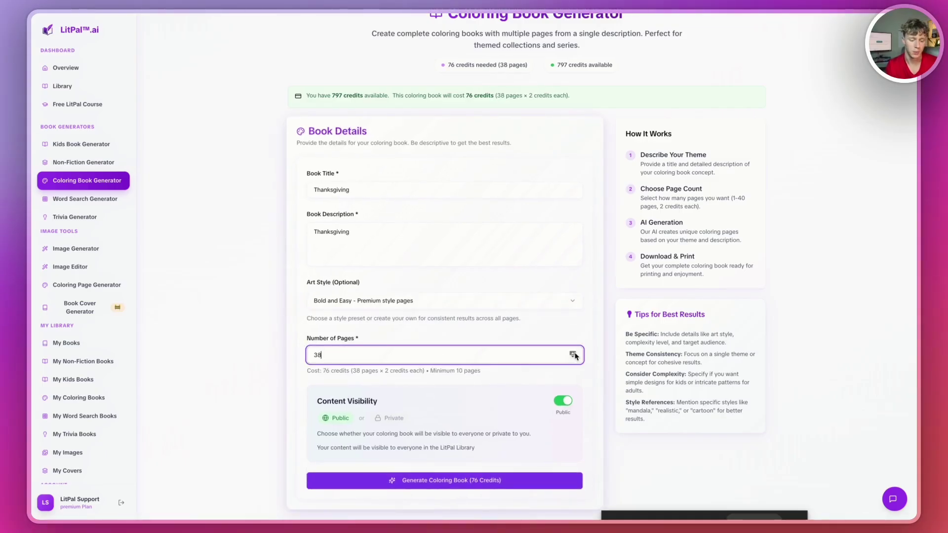
click(561, 403)
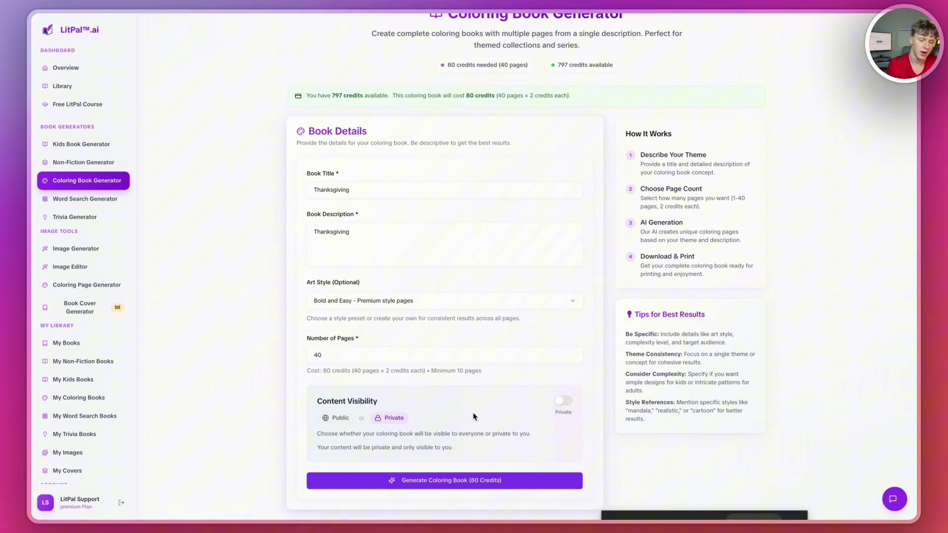
click(375, 480)
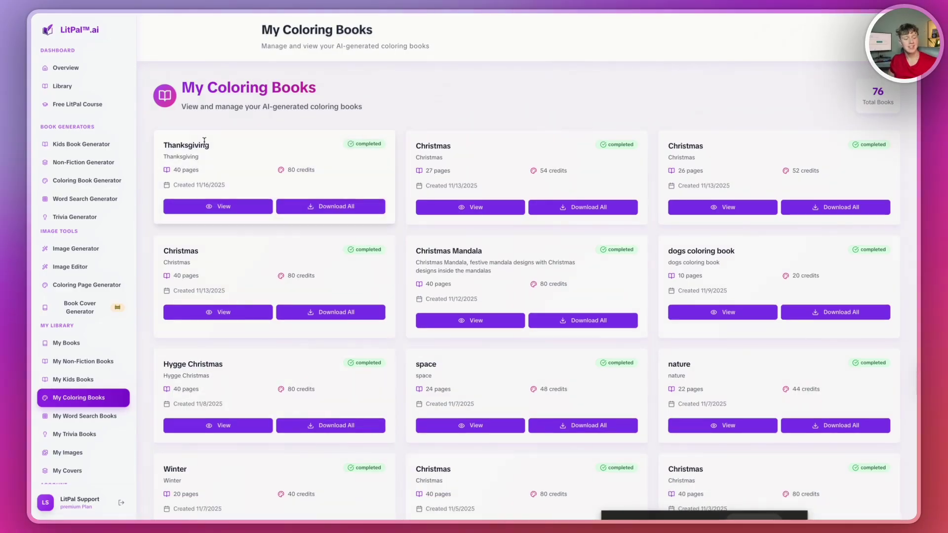
Step: Open the Thanksgiving book's page viewer and step through pages 1 to 4, the scarecrow
drag(160, 148, 206, 146)
click(217, 154)
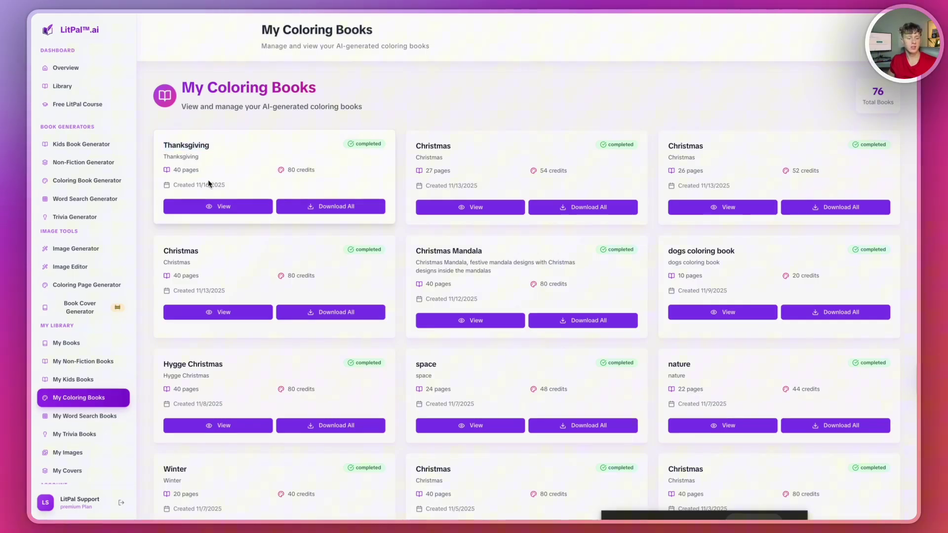
click(211, 210)
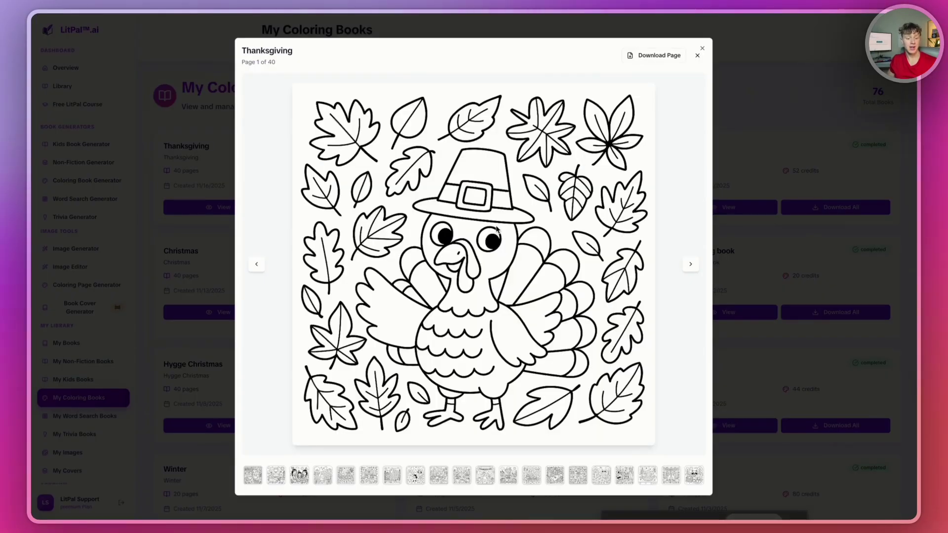
click(691, 265)
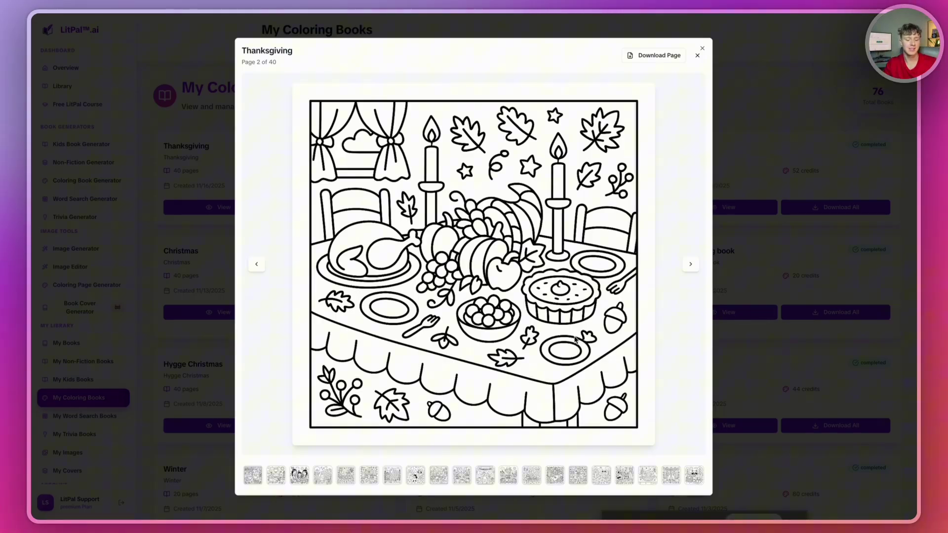
click(257, 266)
click(686, 267)
click(685, 267)
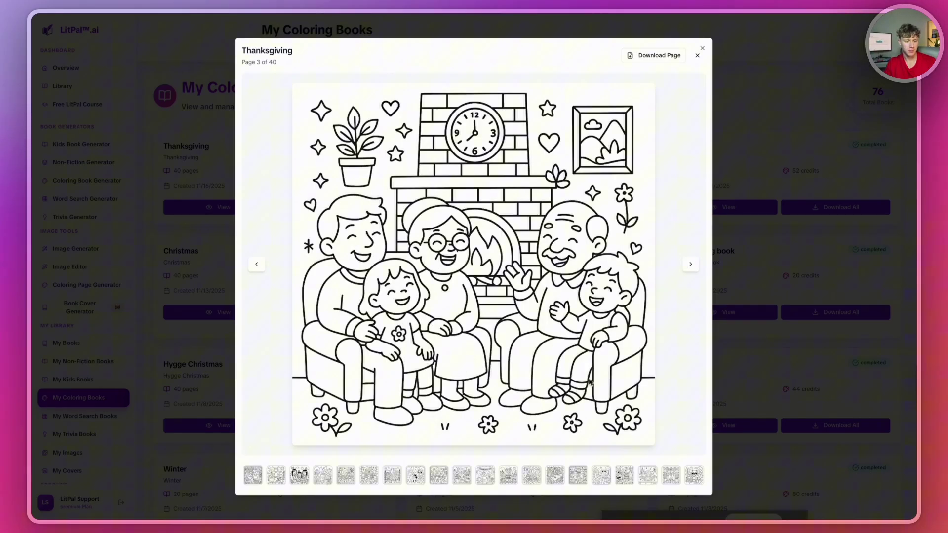
click(691, 265)
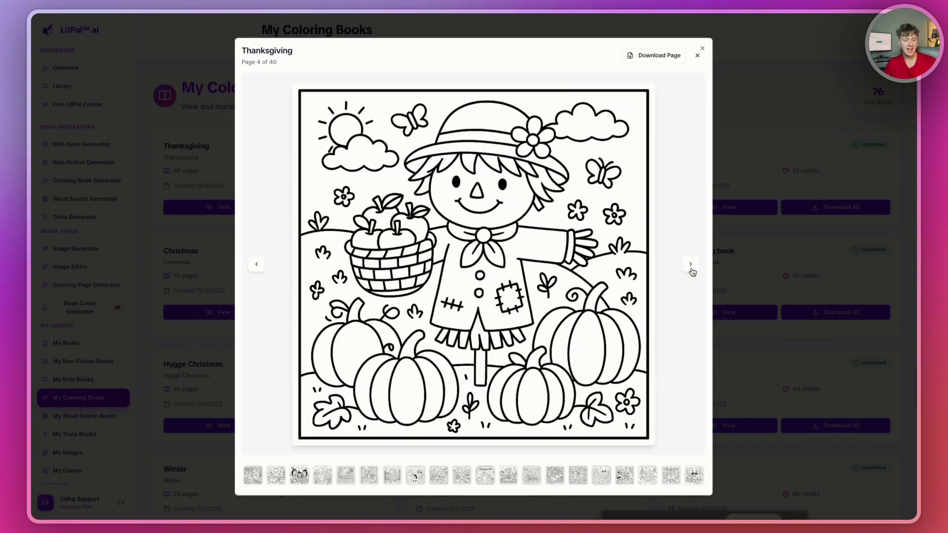
Step: Page forward through the craft table, parade, family feast, turkey maze and cornucopia illustrations
click(691, 266)
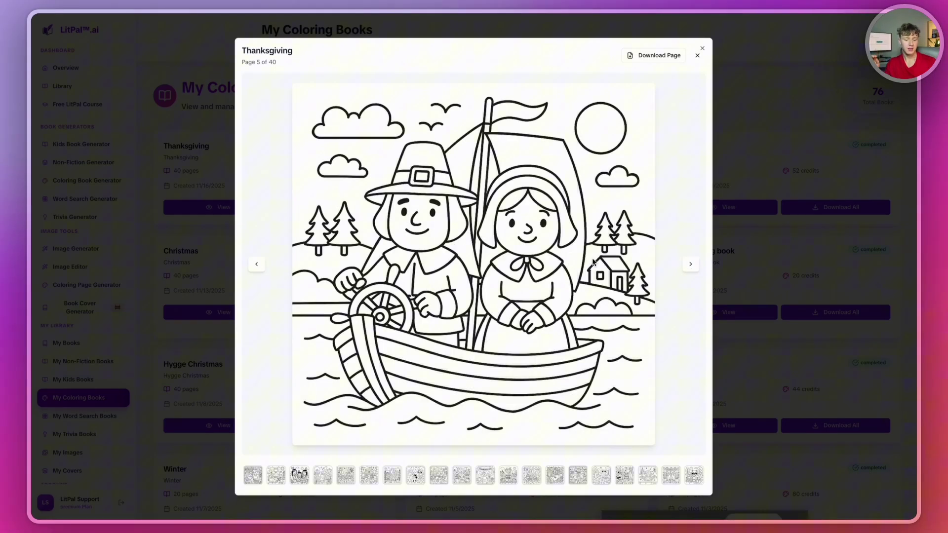
click(689, 267)
click(689, 266)
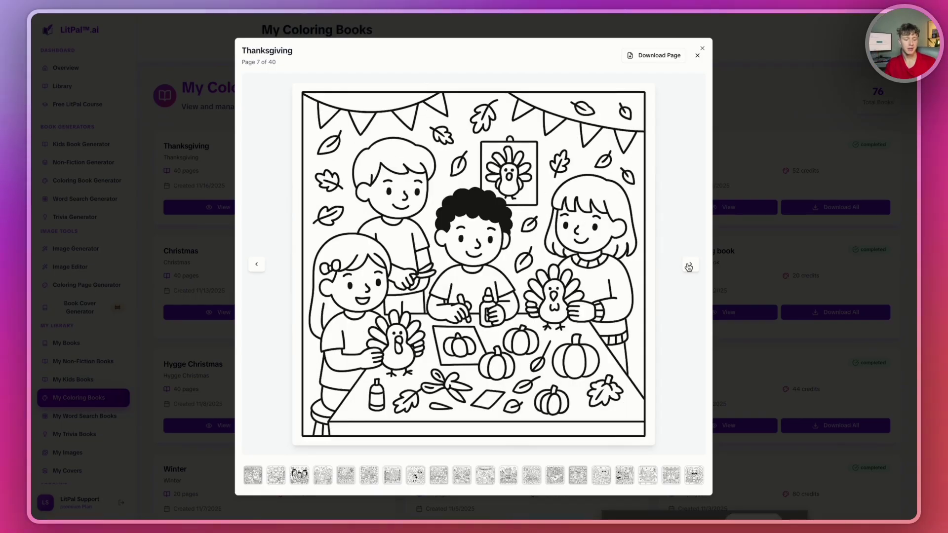
click(689, 266)
click(689, 266)
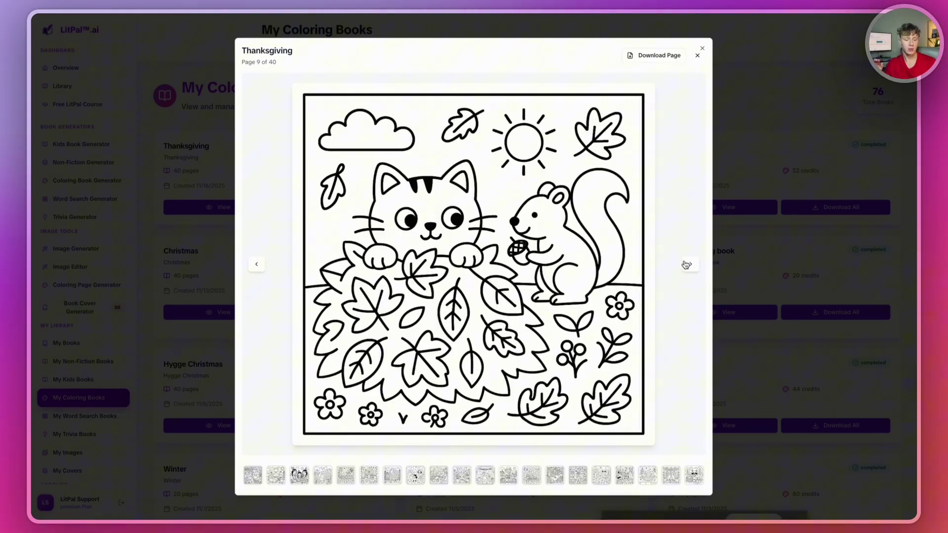
click(685, 265)
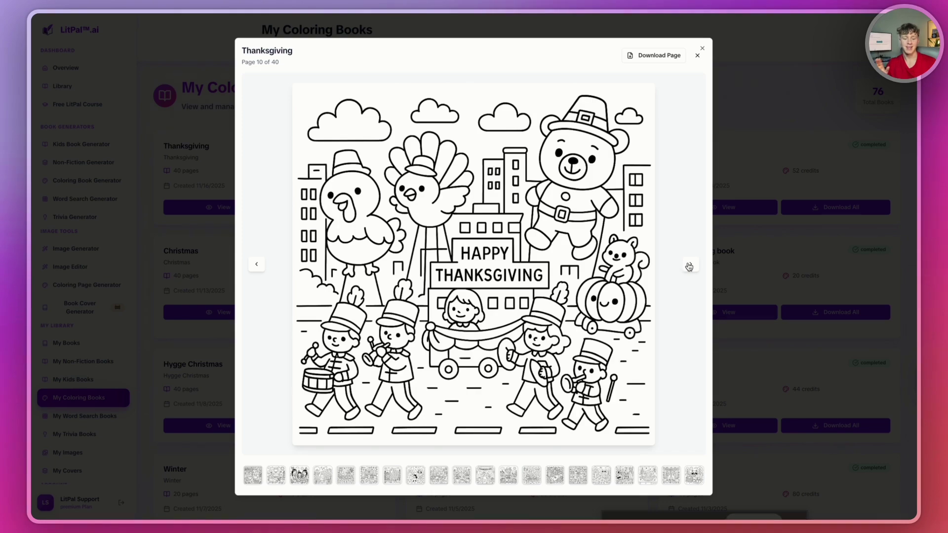
click(689, 267)
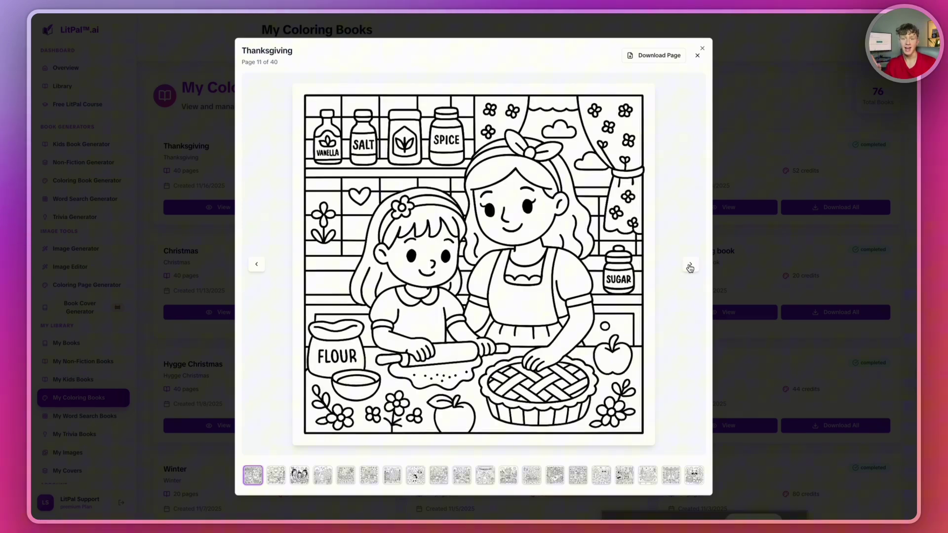
click(690, 267)
click(690, 267)
click(690, 267)
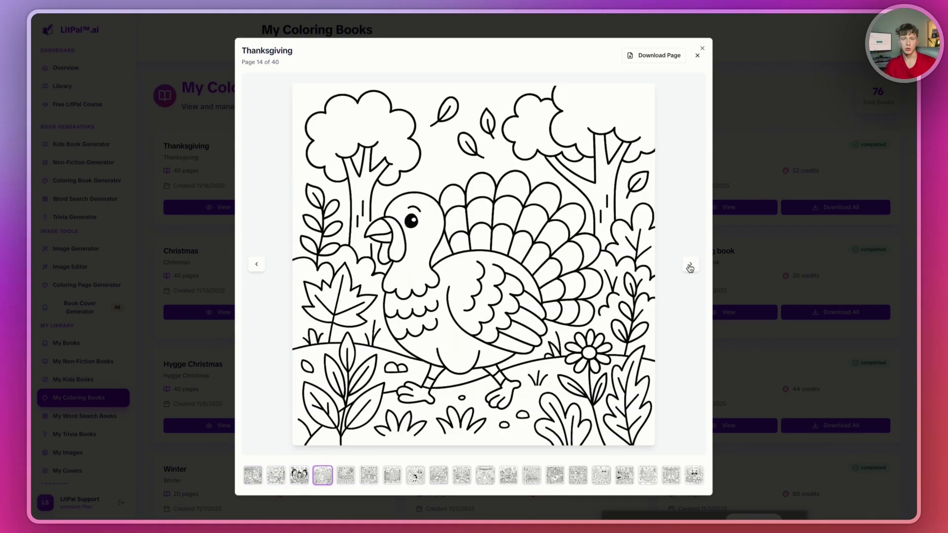
click(690, 266)
click(691, 267)
click(691, 266)
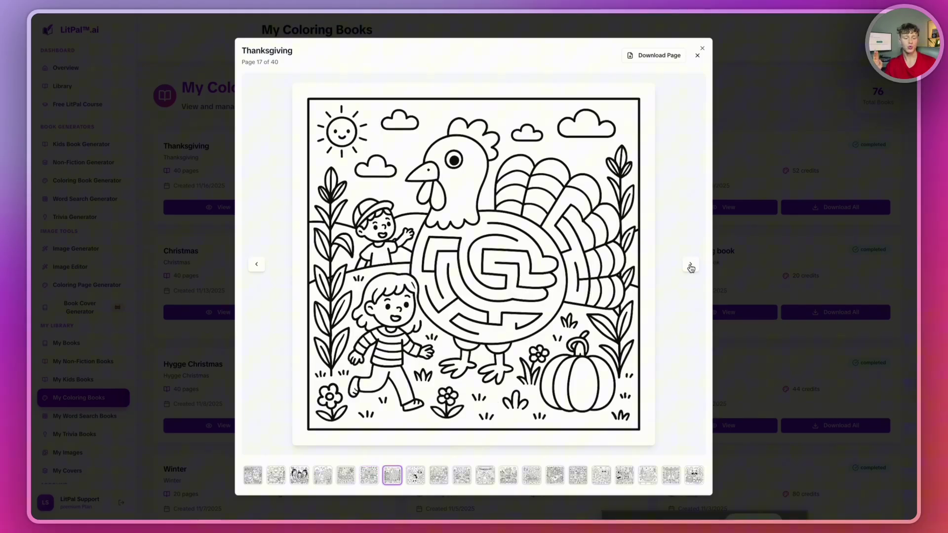
click(690, 267)
click(690, 266)
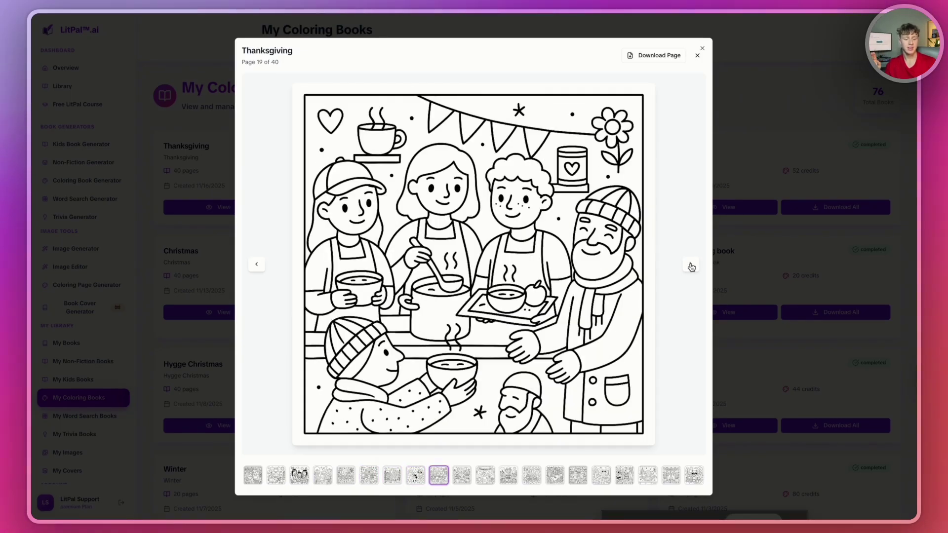
click(690, 267)
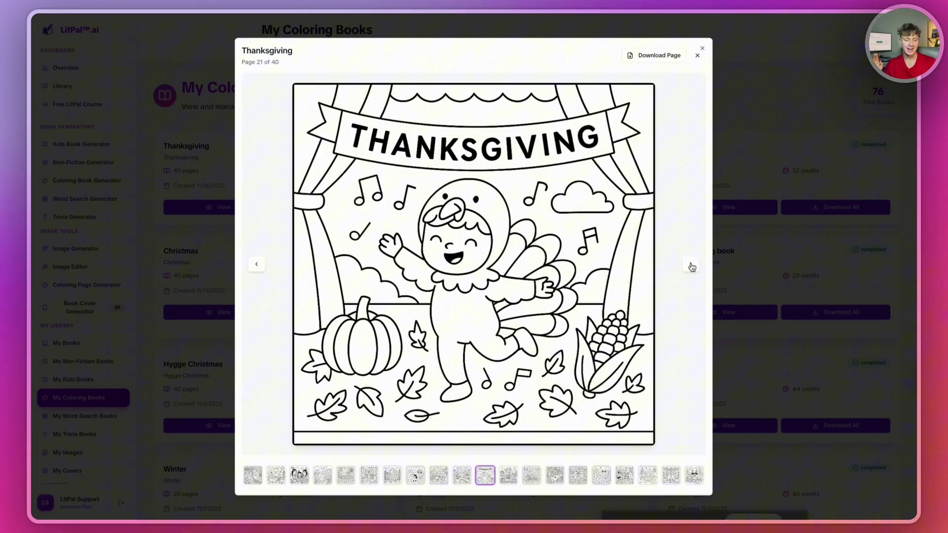
click(690, 267)
click(690, 267)
click(691, 267)
click(691, 267)
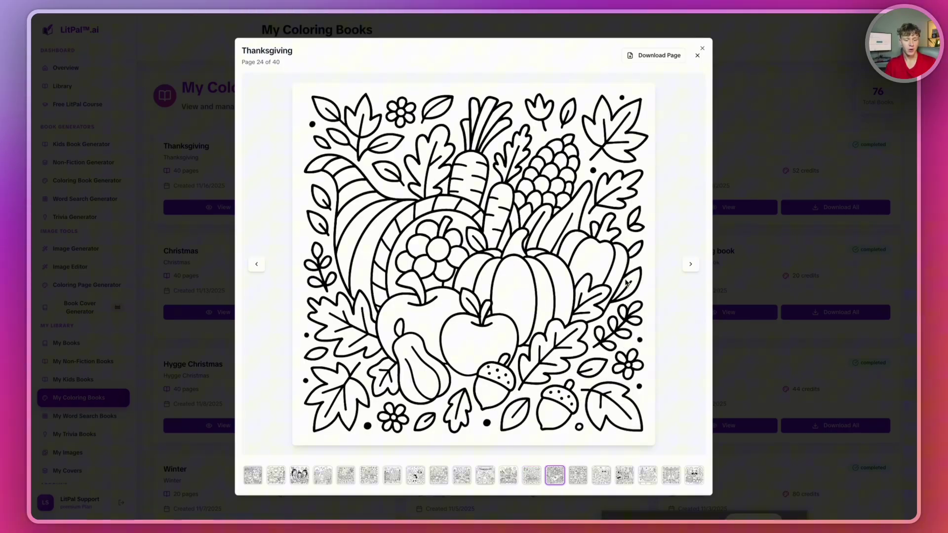
Step: Continue through the Happy Thanksgiving card, fox painting, pumpkin truck, choir and scavenger hunt pages
click(691, 267)
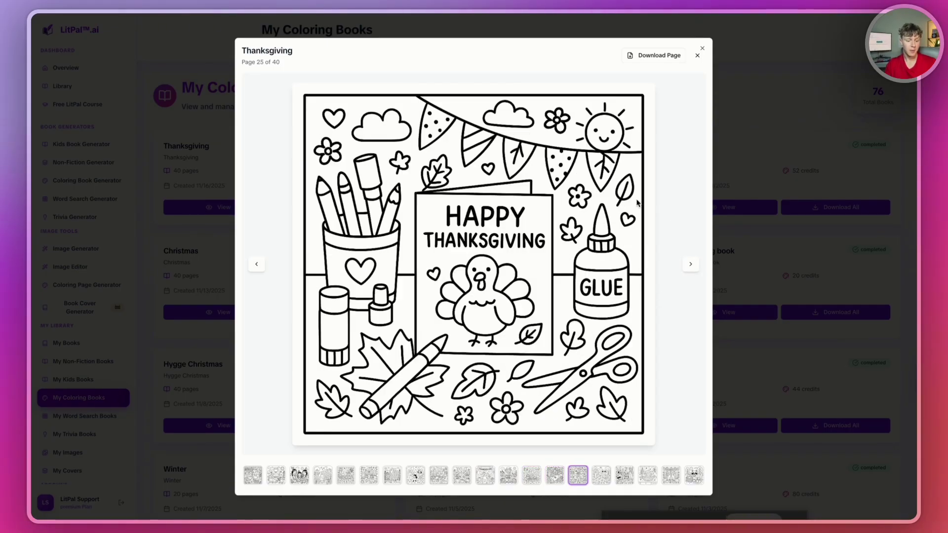
click(690, 267)
click(691, 266)
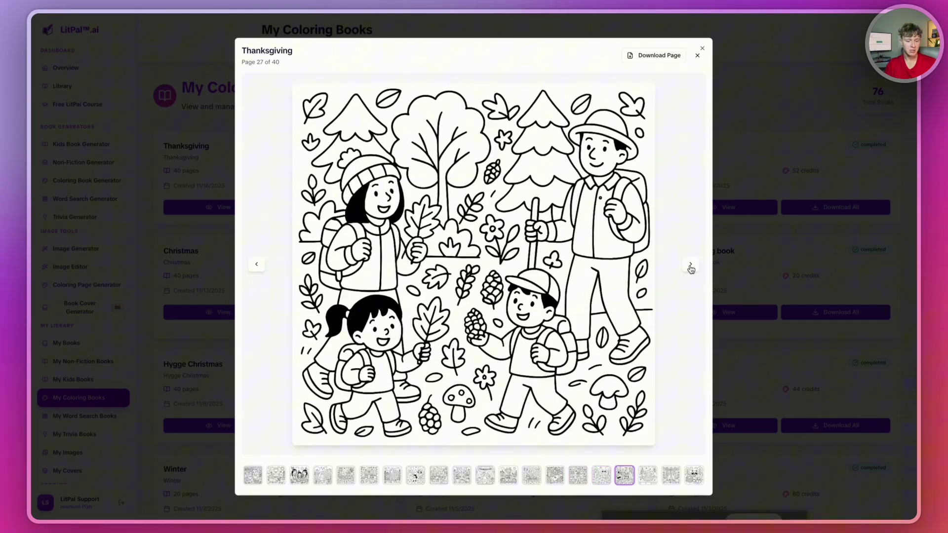
click(690, 267)
click(691, 267)
click(691, 266)
click(691, 267)
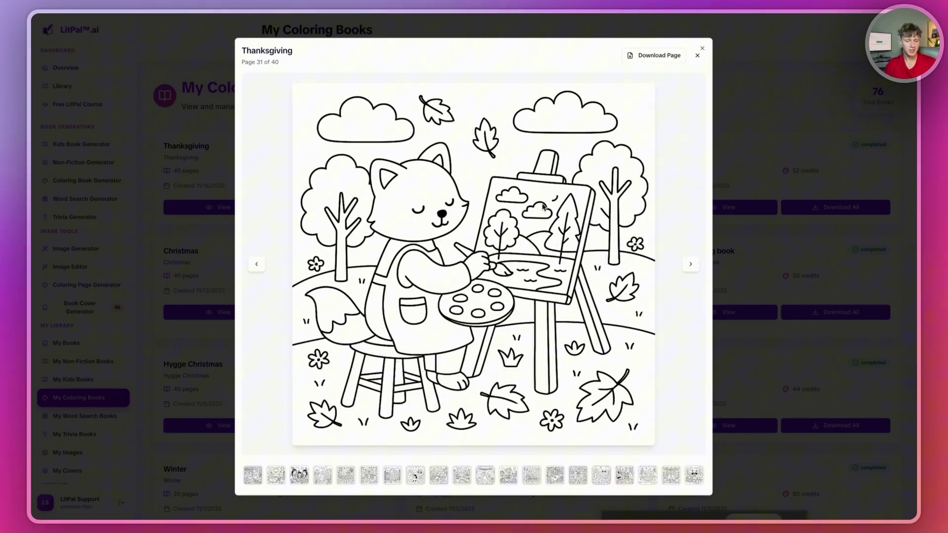
click(691, 265)
click(691, 265)
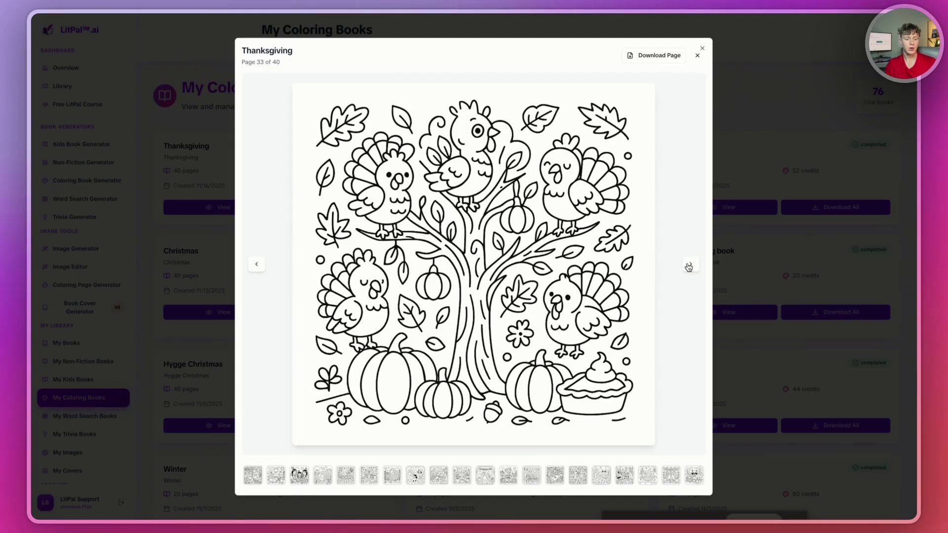
click(691, 265)
click(690, 267)
click(690, 266)
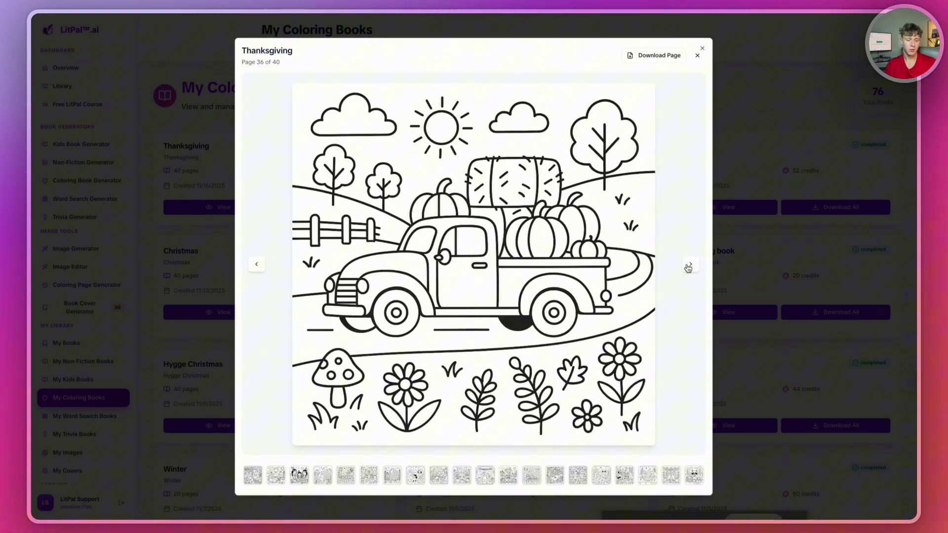
click(689, 267)
click(689, 266)
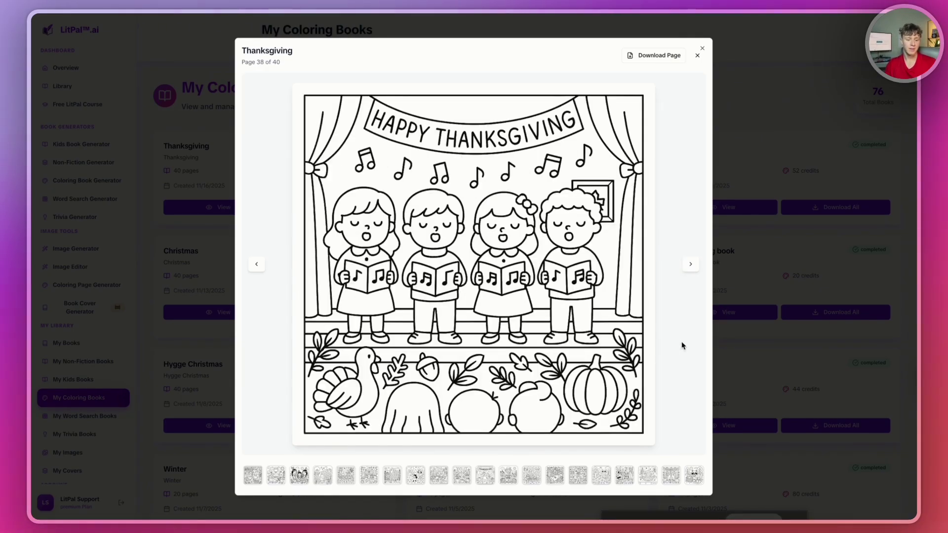
click(690, 265)
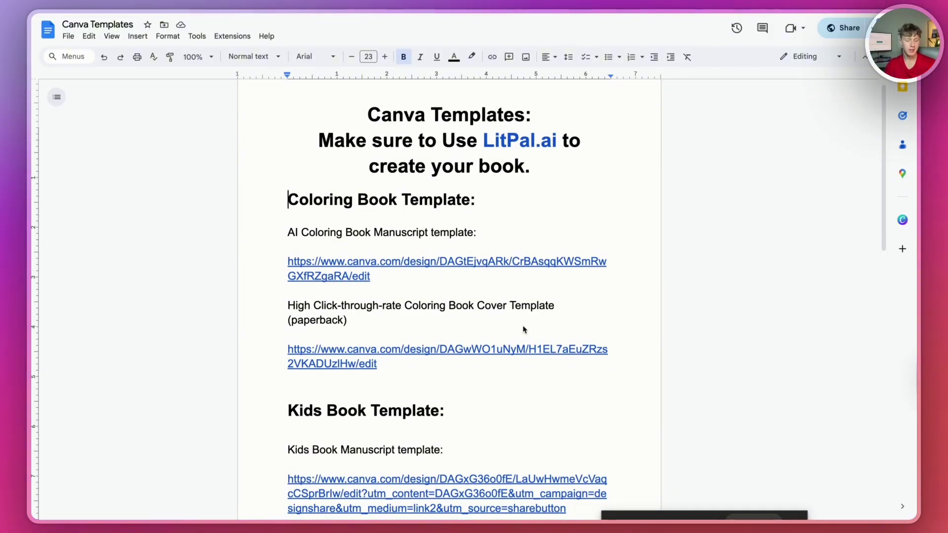
Step: Scroll the Canva Templates doc and select the text on the coloring book manuscript template line
scroll(524, 329, down, 3)
scroll(525, 328, up, 3)
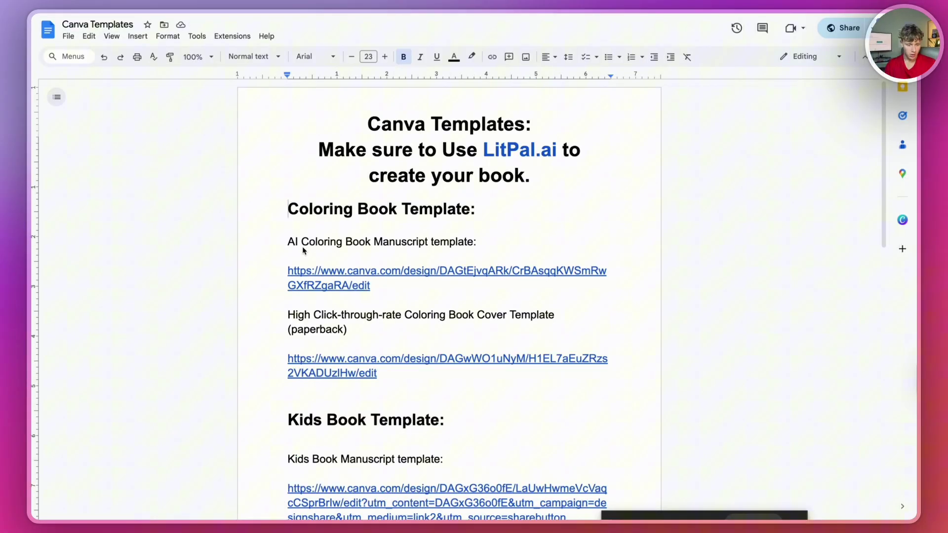
drag(434, 241, 496, 241)
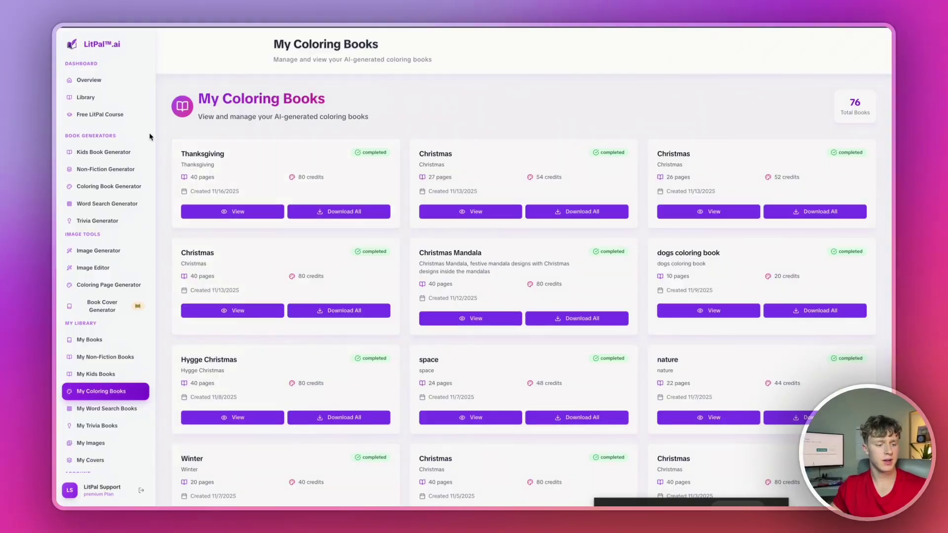
Step: Fill the Word Search Generator with a Christmas theme and description, a hard 20x20 grid and 50 pages
click(108, 205)
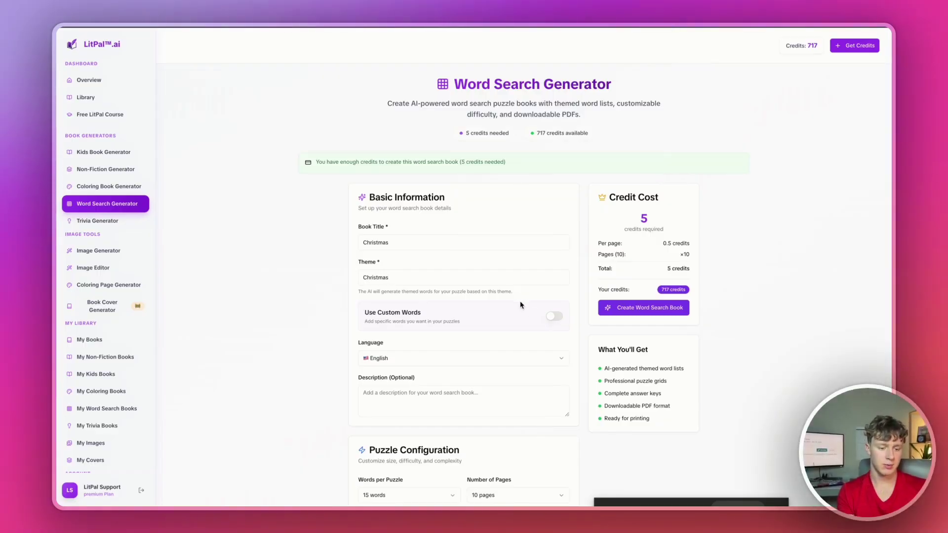
scroll(520, 305, down, 2)
double_click(401, 183)
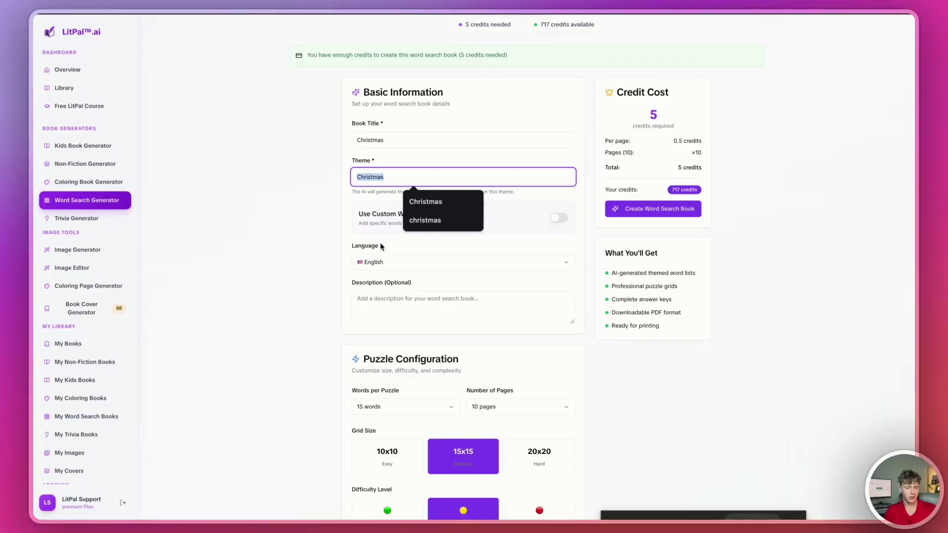
click(377, 309)
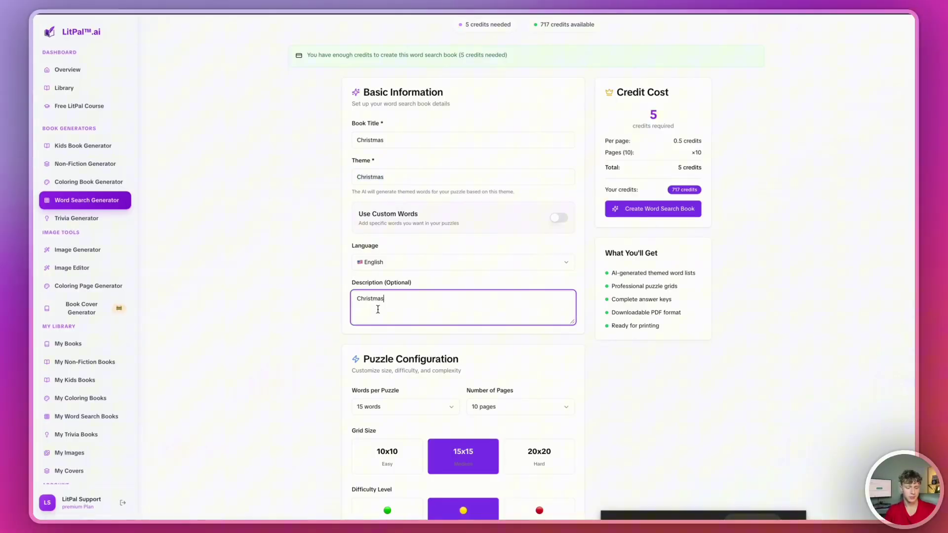
scroll(378, 309, down, 1)
click(540, 452)
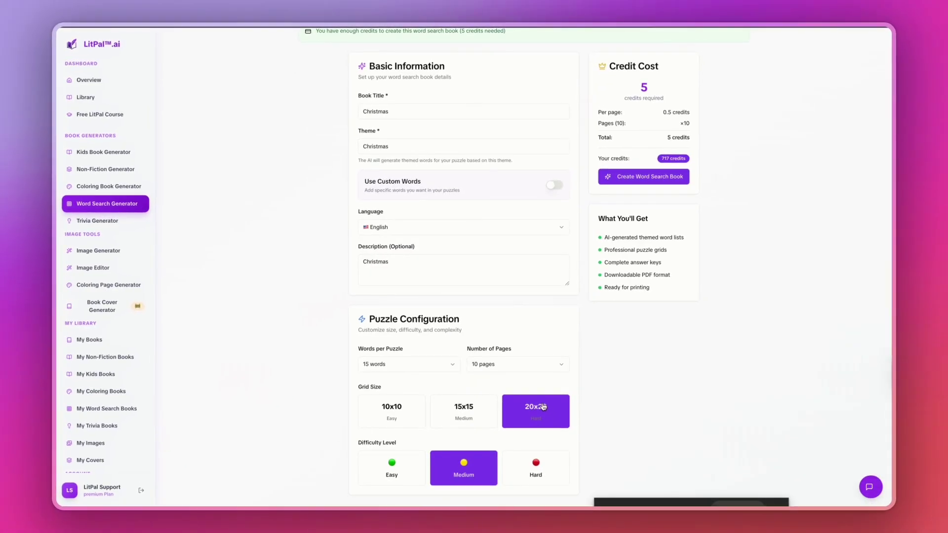
click(520, 406)
click(499, 348)
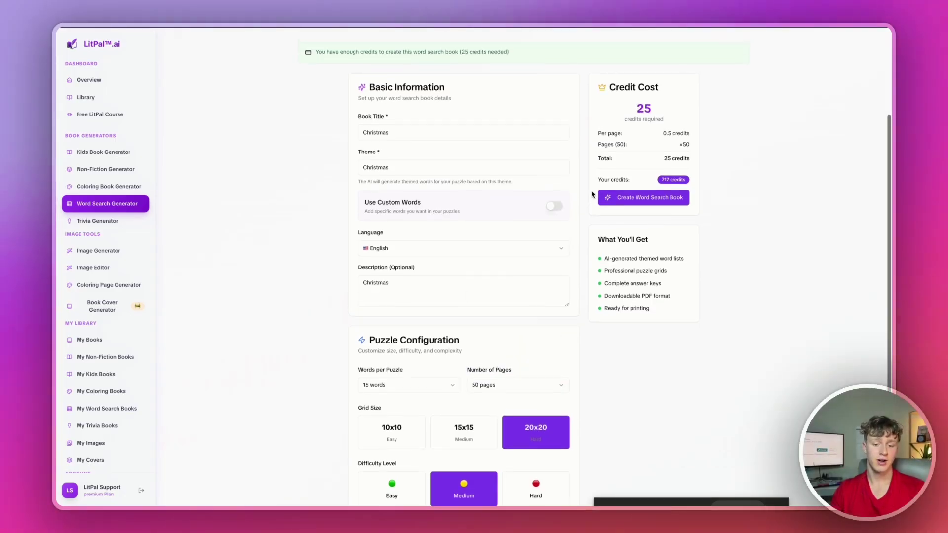
scroll(588, 207, up, 2)
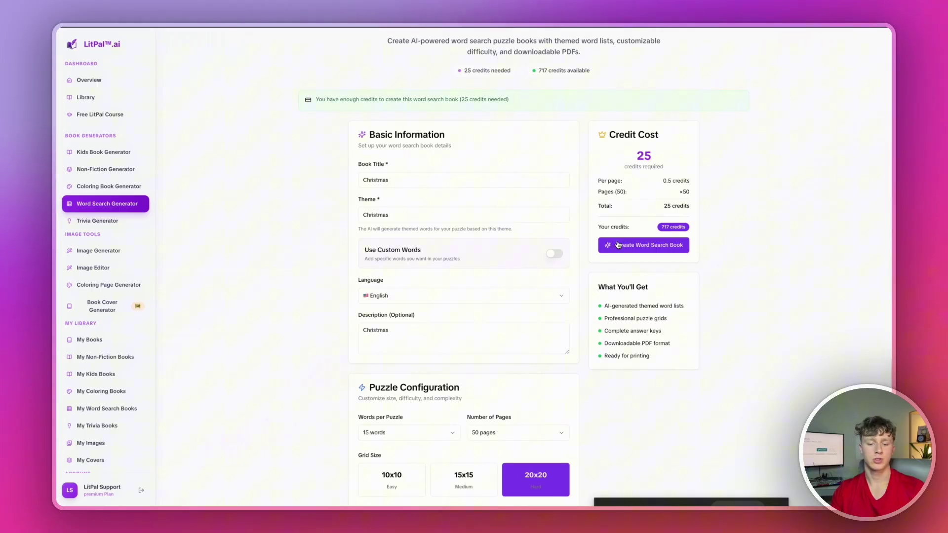
Step: Generate the 50-page Christmas word search book and preview it
click(662, 256)
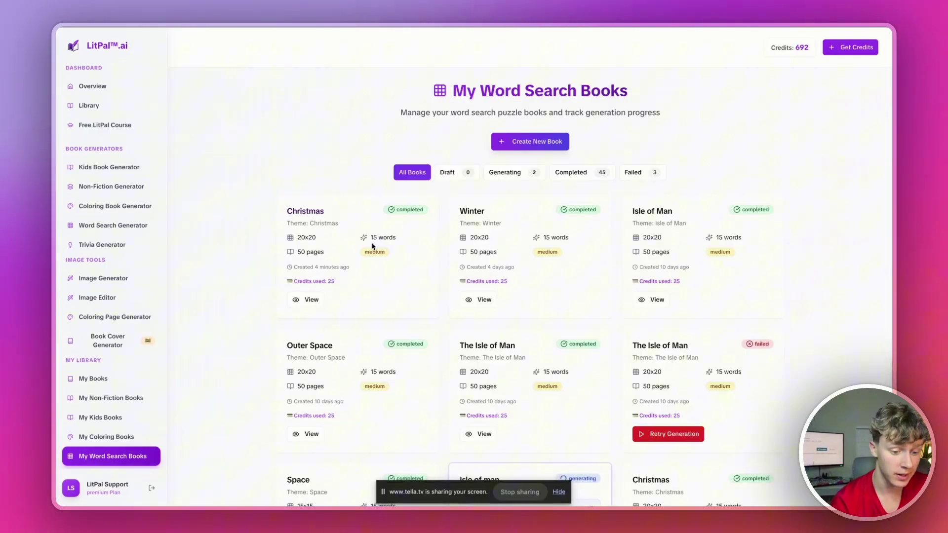
click(306, 300)
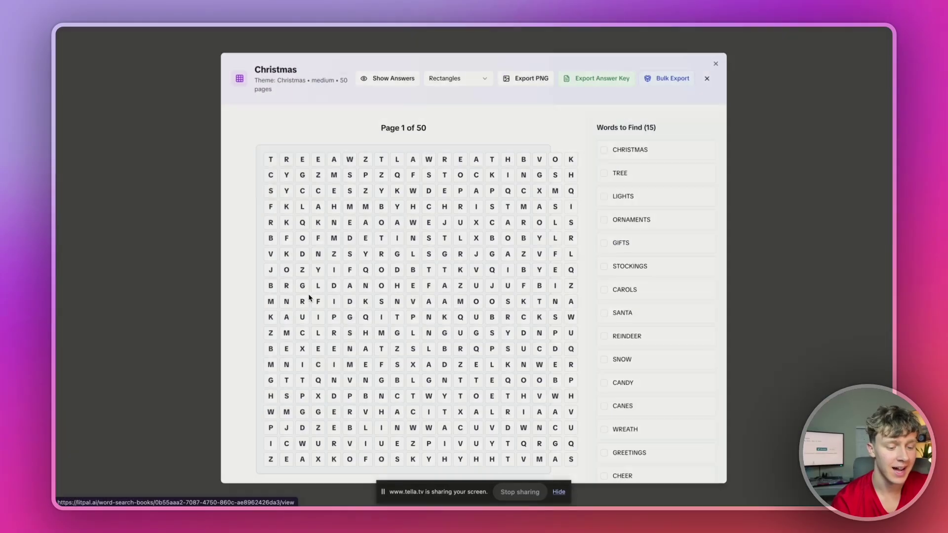
scroll(369, 297, down, 1)
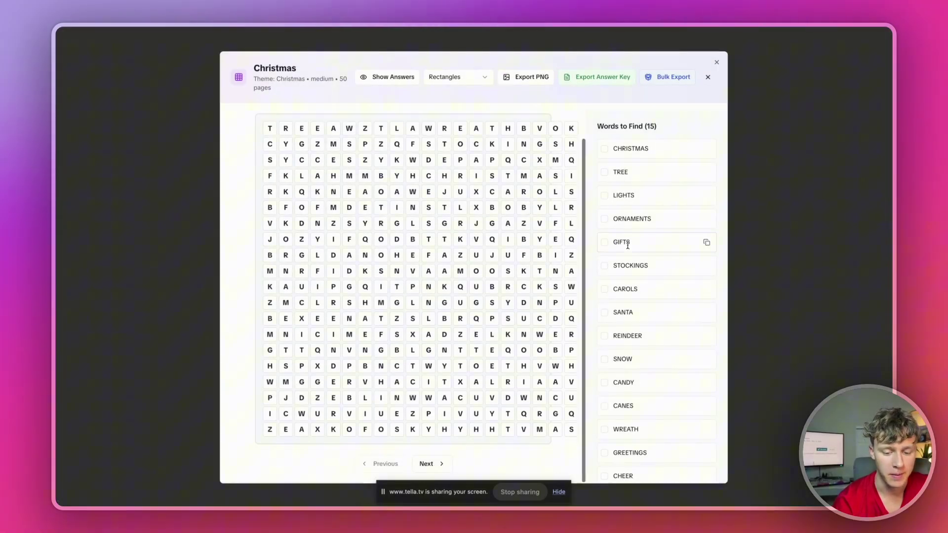
scroll(642, 277, down, 3)
scroll(699, 349, up, 2)
scroll(638, 168, up, 2)
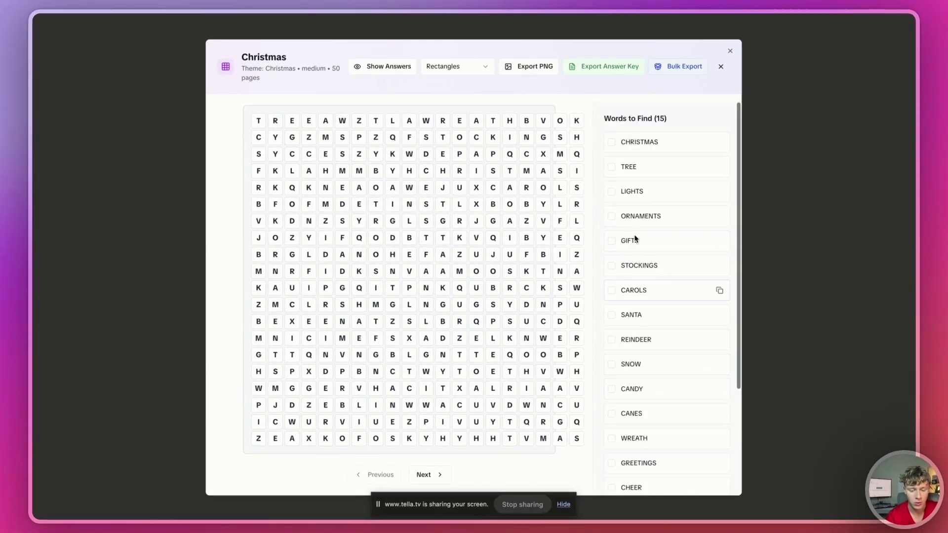
scroll(630, 354, down, 5)
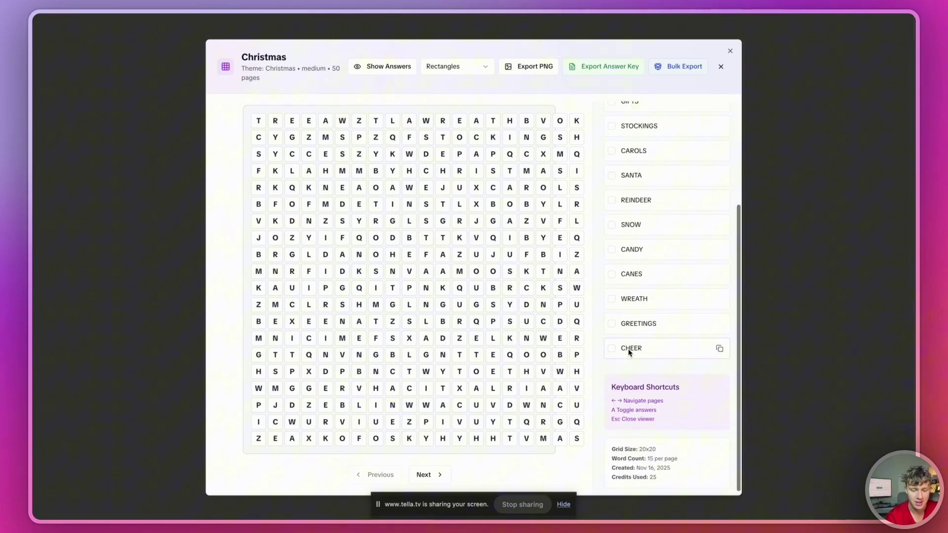
scroll(630, 349, up, 5)
Step: Reveal the answers and advance three puzzle pages to the SPARKLE, MAGIC and RECEIVING puzzle
click(405, 64)
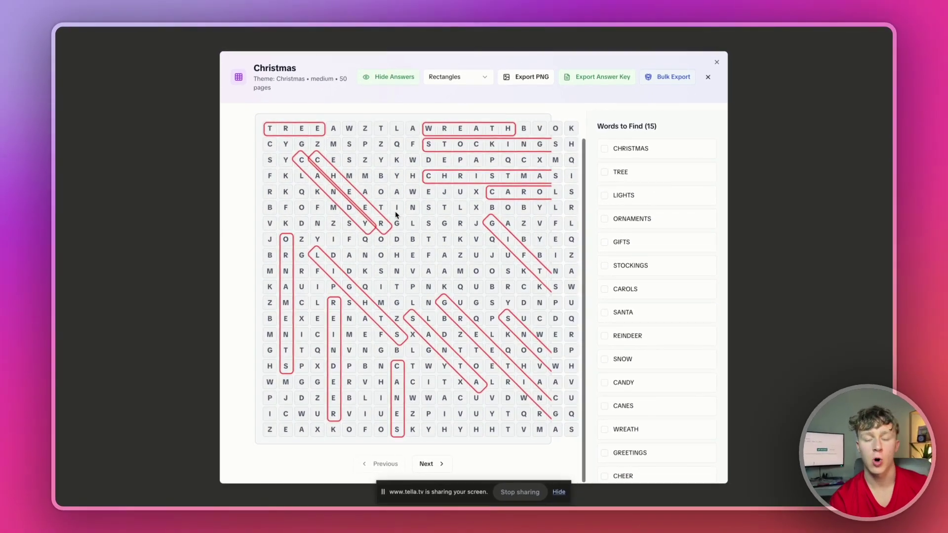
click(423, 463)
click(424, 465)
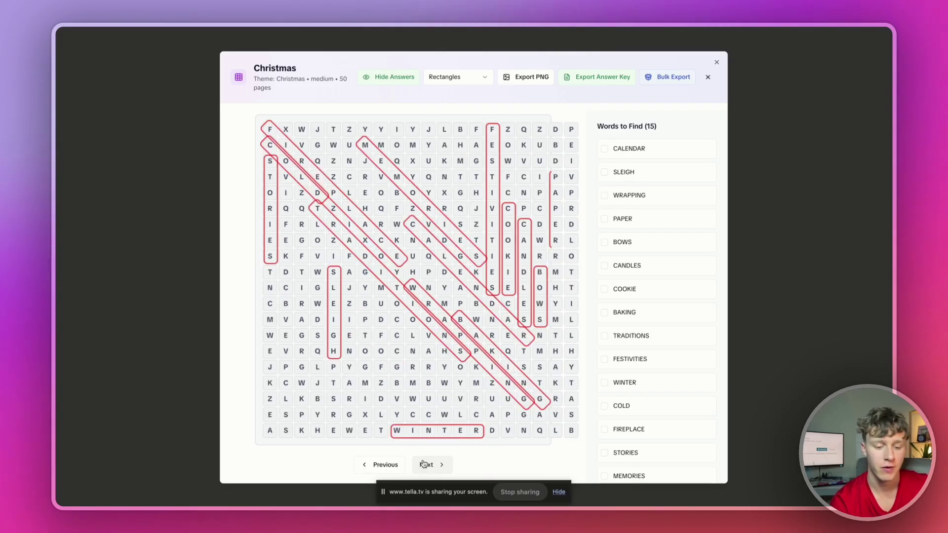
click(425, 465)
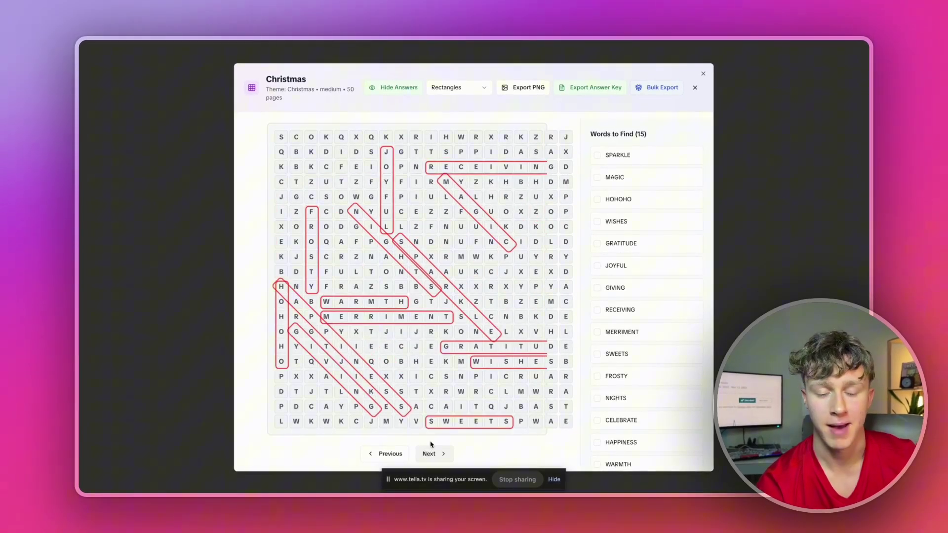
Step: Advance to the UNITY, HOPE, LIGHTING puzzle and try straight-line then highlighted answer styles
click(429, 451)
click(437, 452)
click(445, 453)
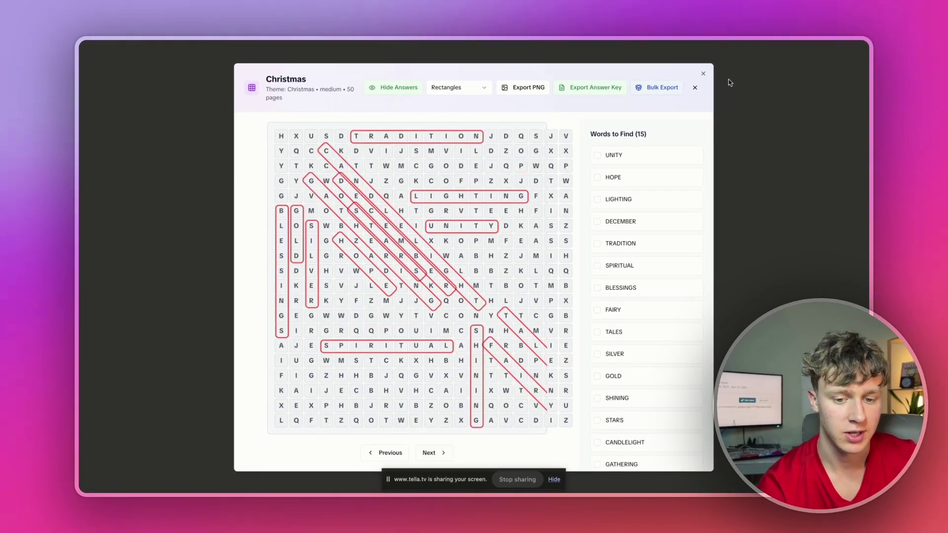
click(481, 91)
click(465, 117)
click(467, 88)
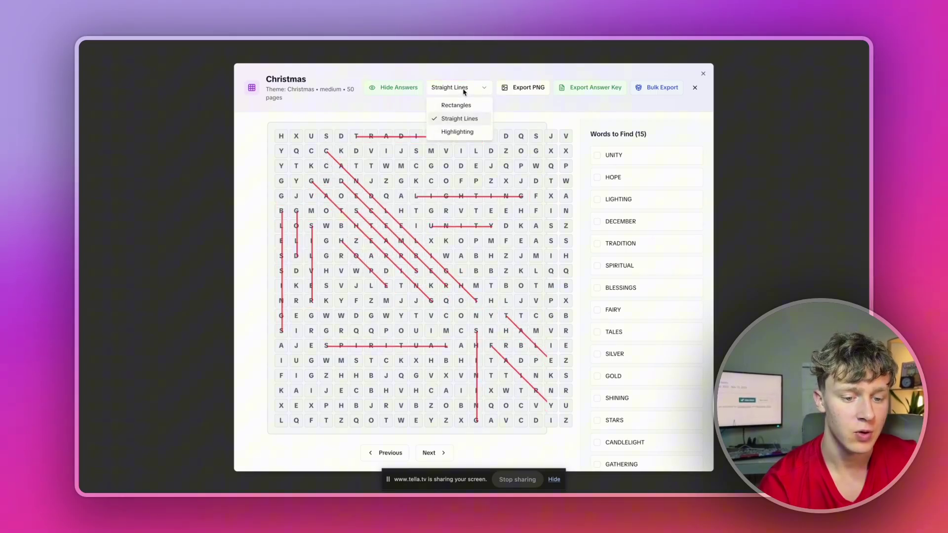
click(467, 131)
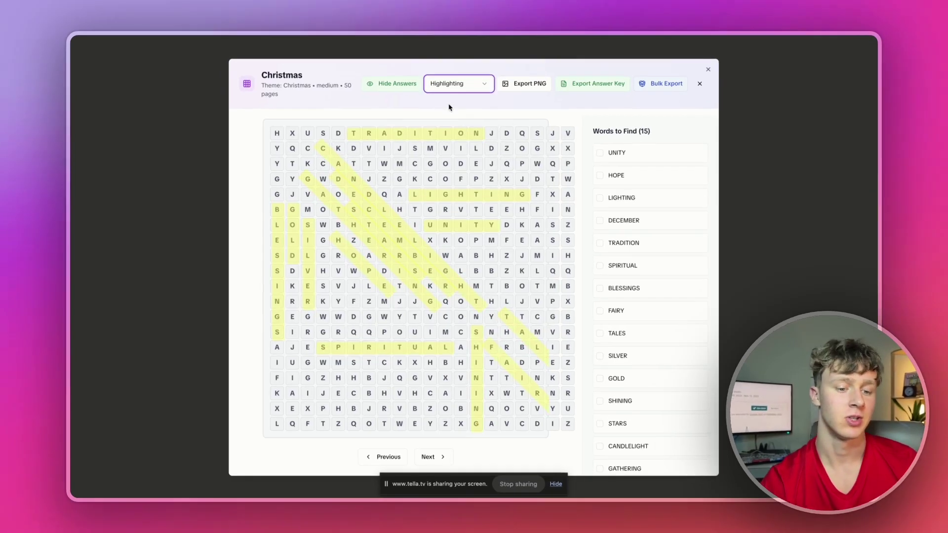
click(437, 87)
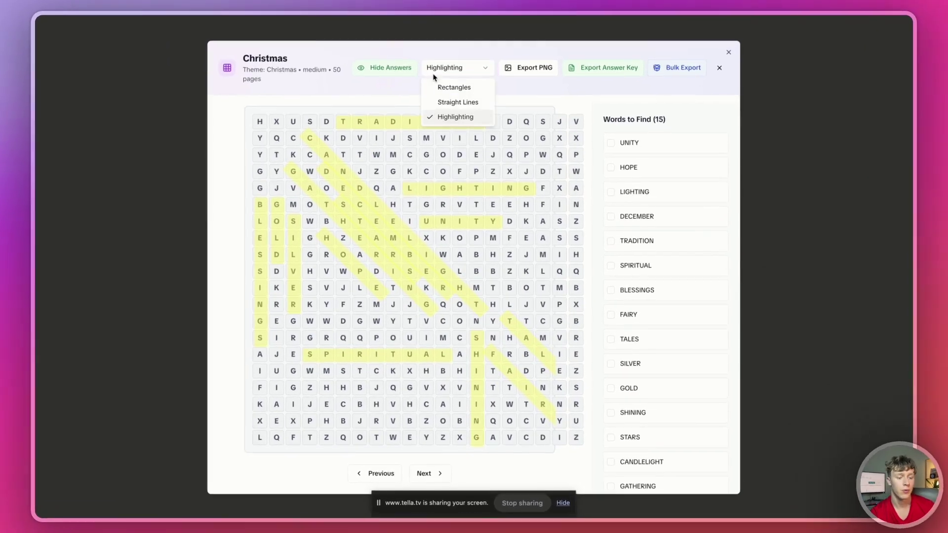
click(438, 89)
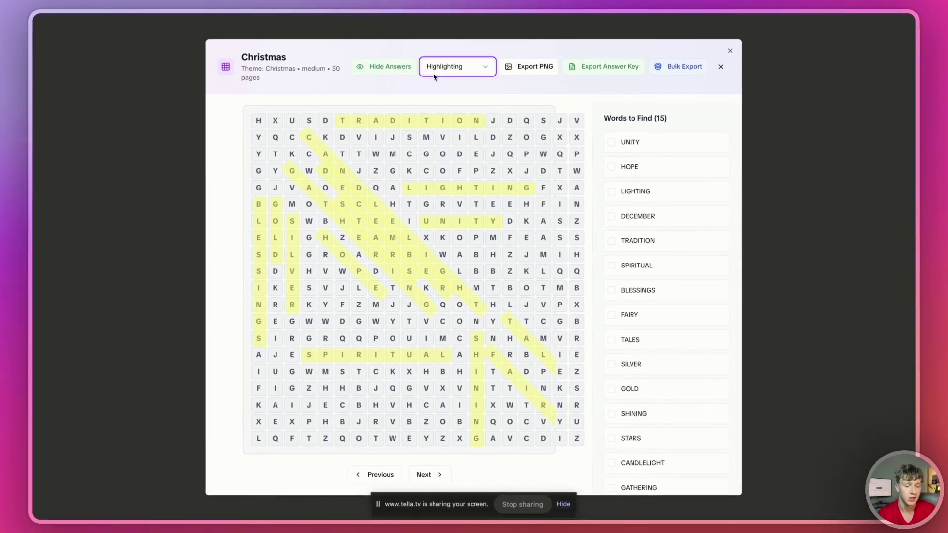
Step: Cycle the answer style through rectangles, straight lines and highlighting, ending on Rectangles
click(434, 73)
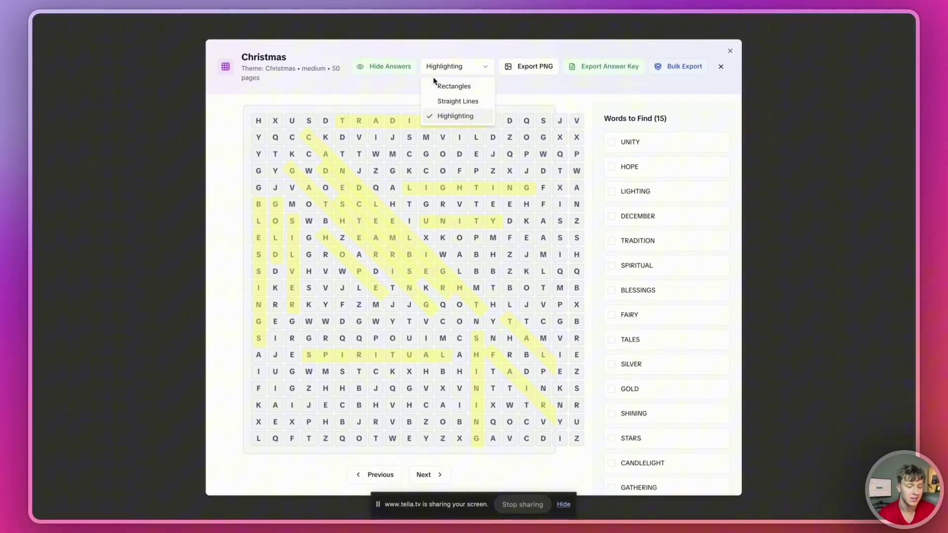
click(437, 86)
click(434, 72)
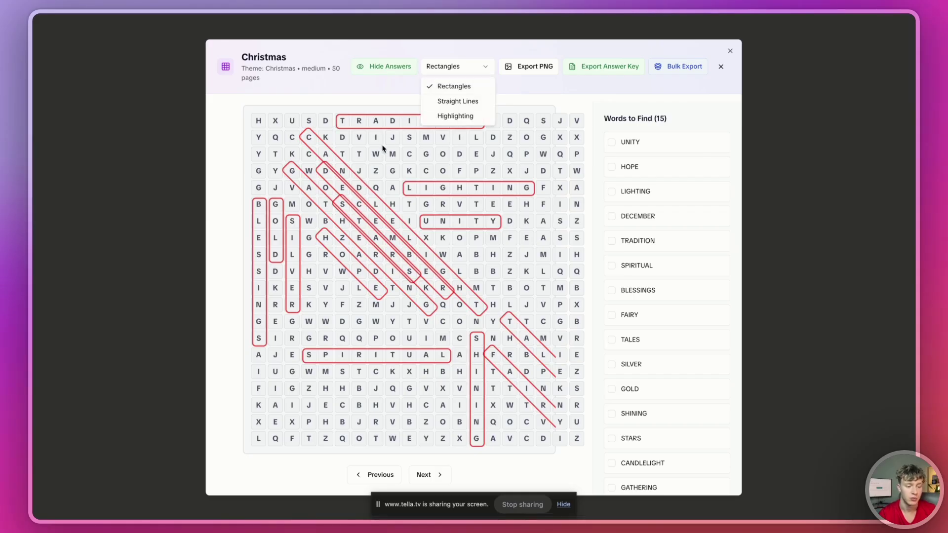
click(435, 102)
click(441, 71)
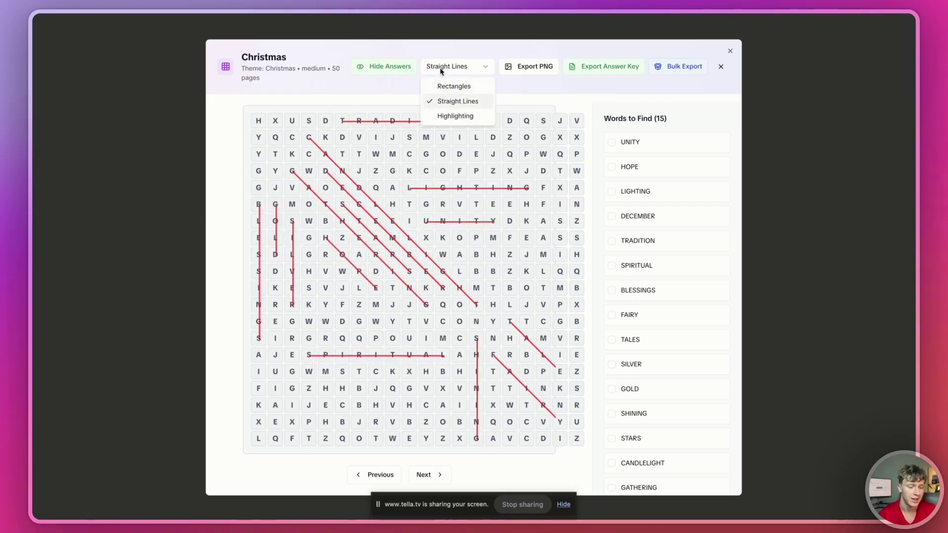
click(442, 115)
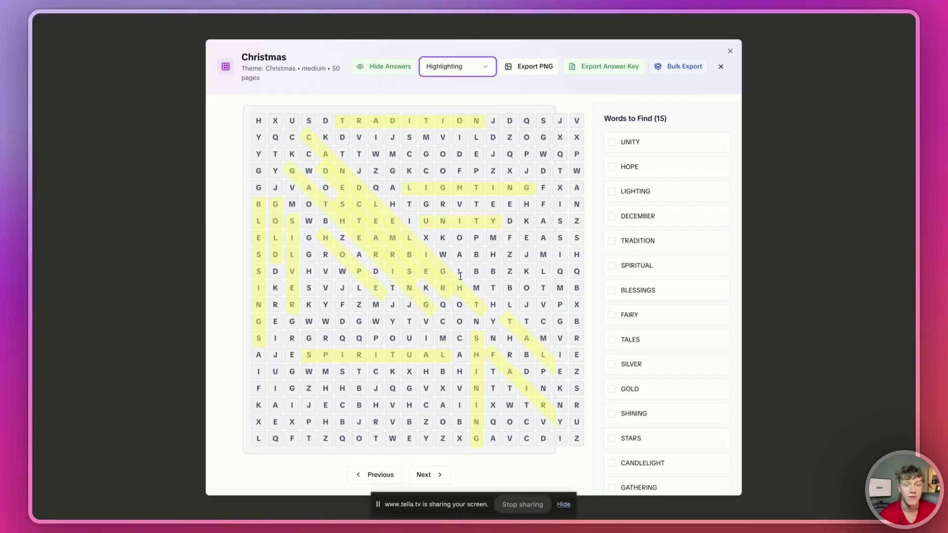
click(462, 73)
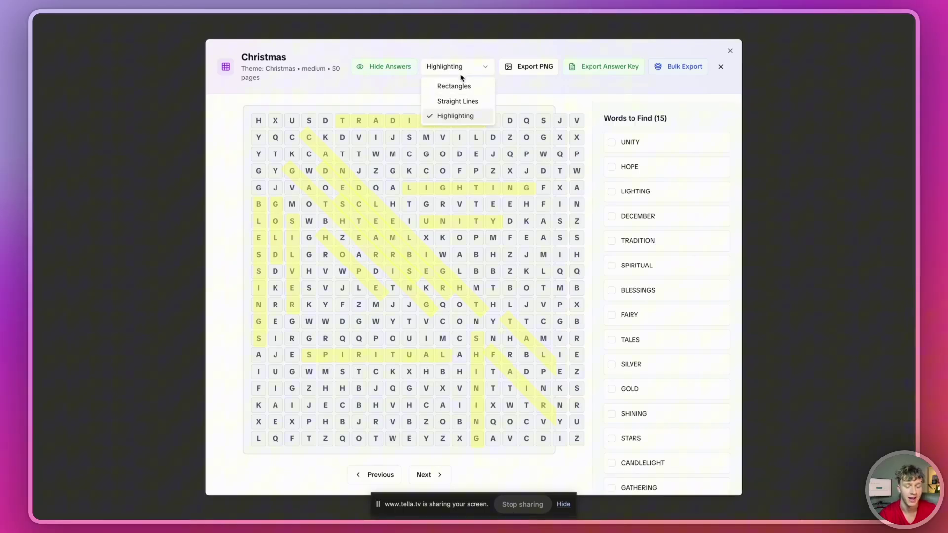
click(454, 86)
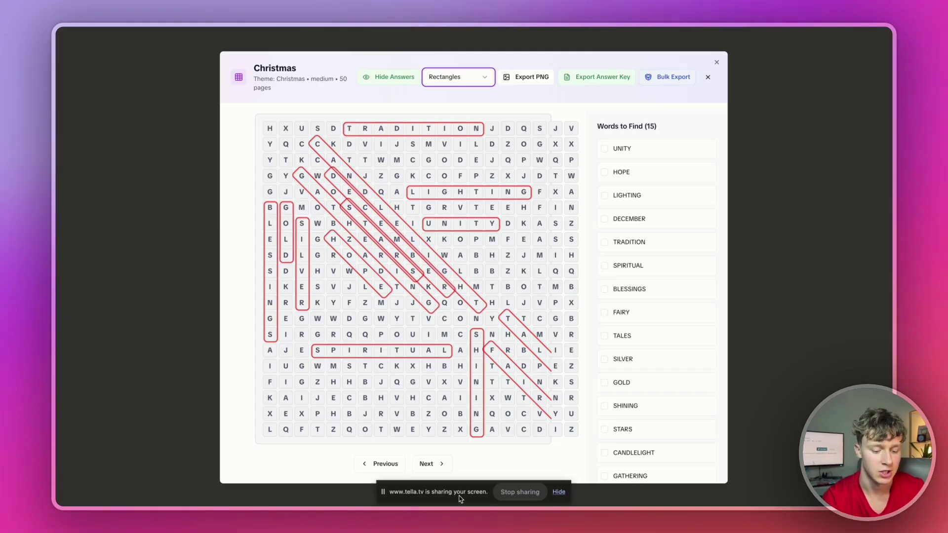
Step: Export the HATS and GIFT puzzle as PNG, check its page 8 answer key, then advance
click(426, 463)
click(525, 78)
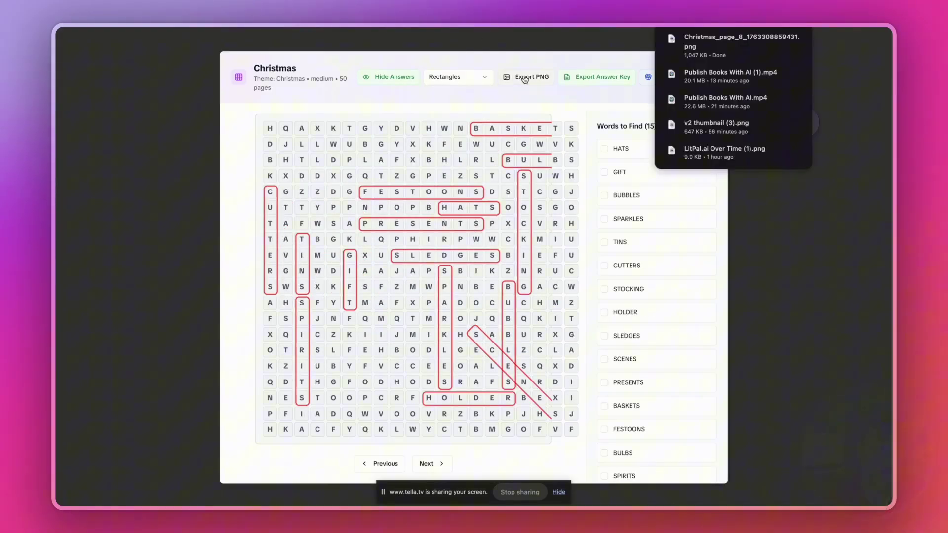
click(673, 45)
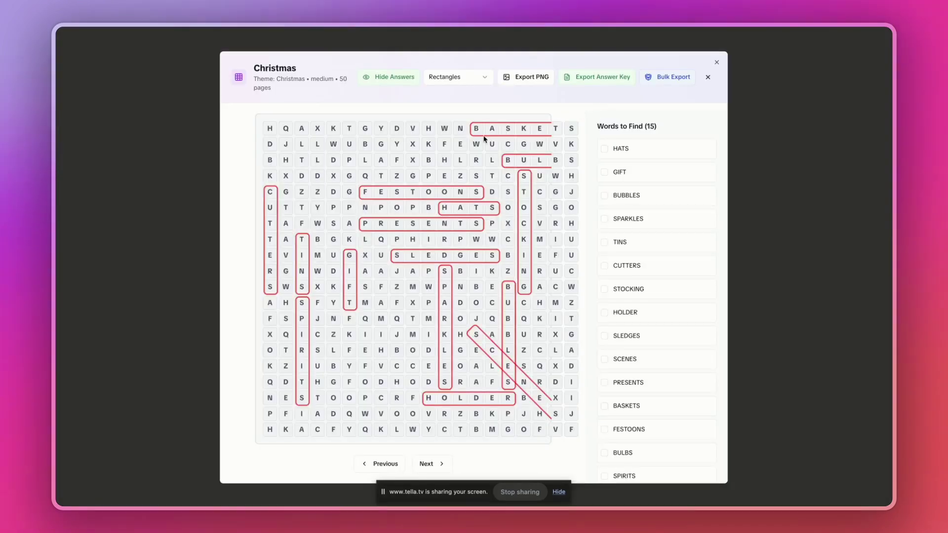
click(577, 78)
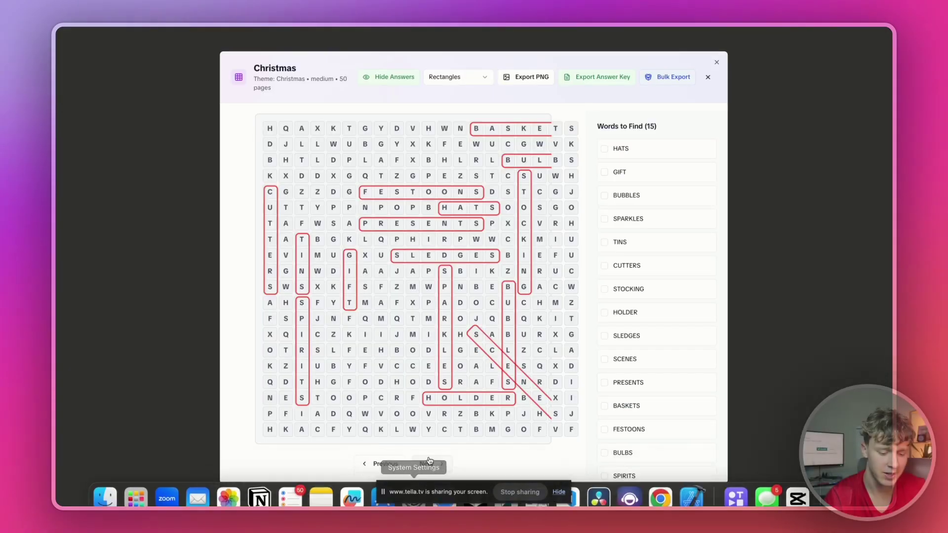
click(430, 464)
Step: Page through the Christmas word search puzzles until the one with ORNAMENT, CAROL and ANGEL appears
click(429, 464)
click(429, 463)
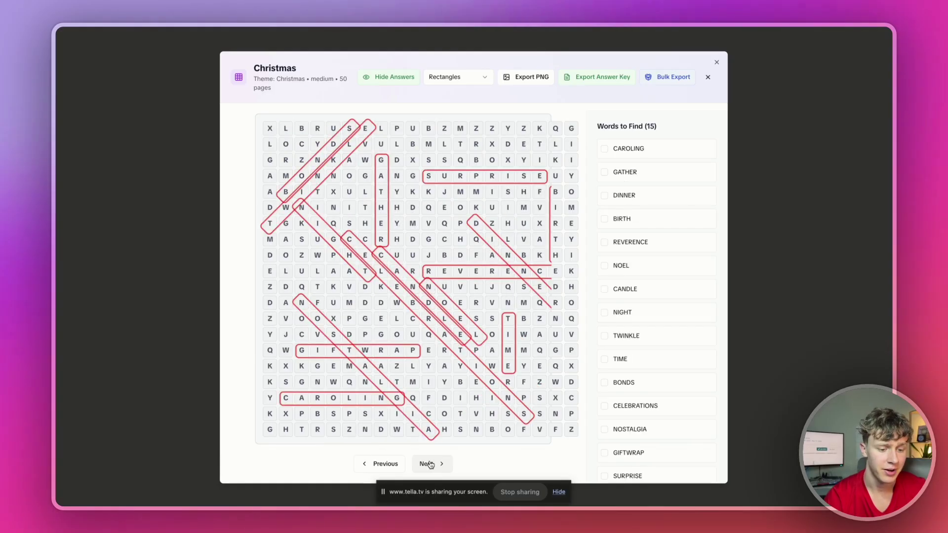
click(430, 464)
click(429, 464)
click(429, 464)
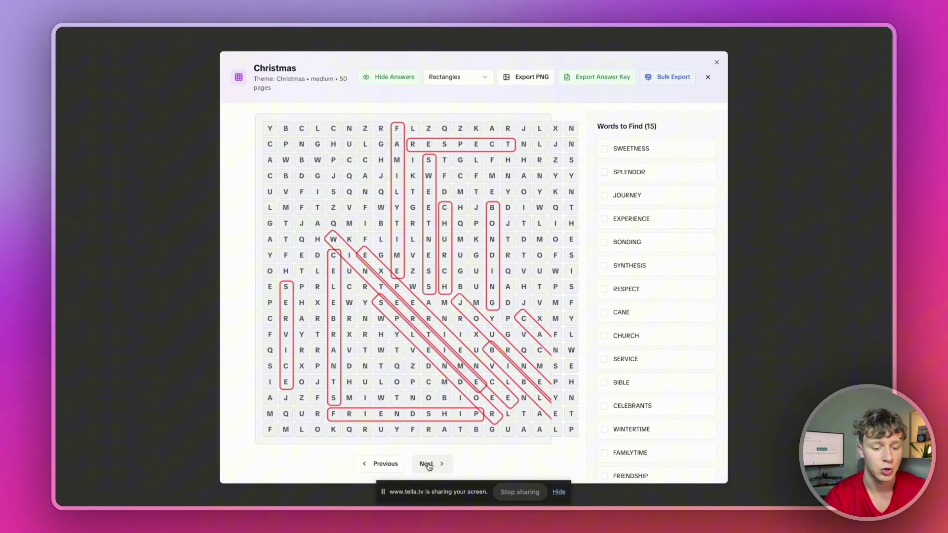
click(430, 464)
click(429, 464)
click(430, 463)
click(430, 464)
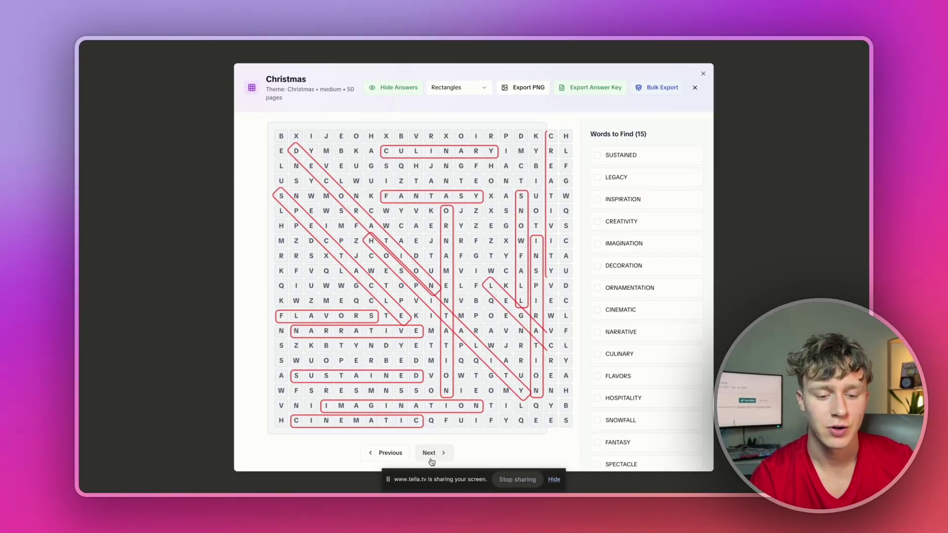
click(432, 463)
click(431, 462)
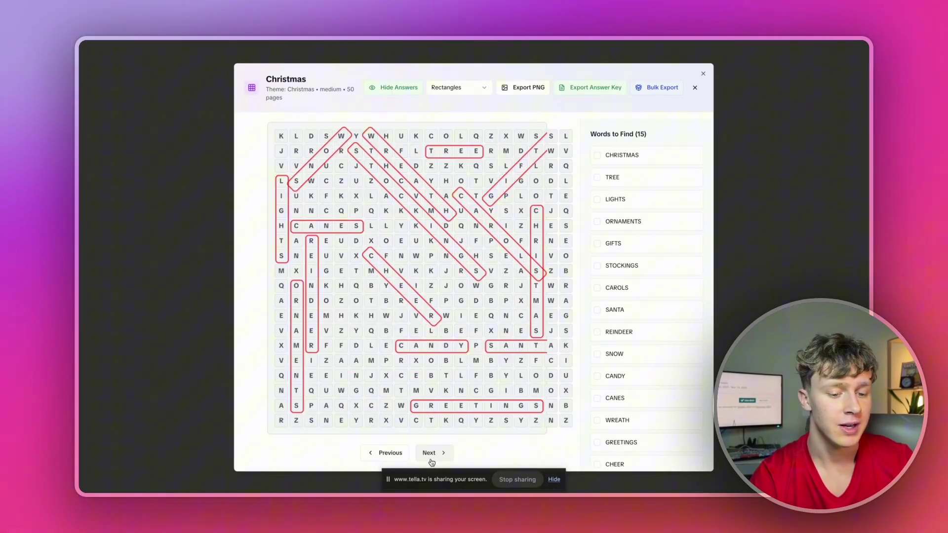
click(432, 462)
click(432, 463)
click(431, 463)
click(432, 462)
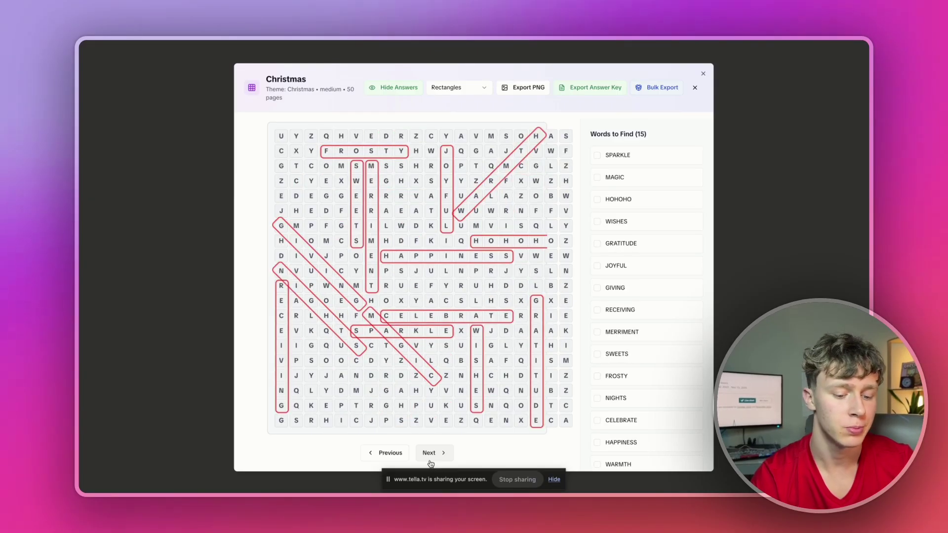
click(432, 462)
click(432, 462)
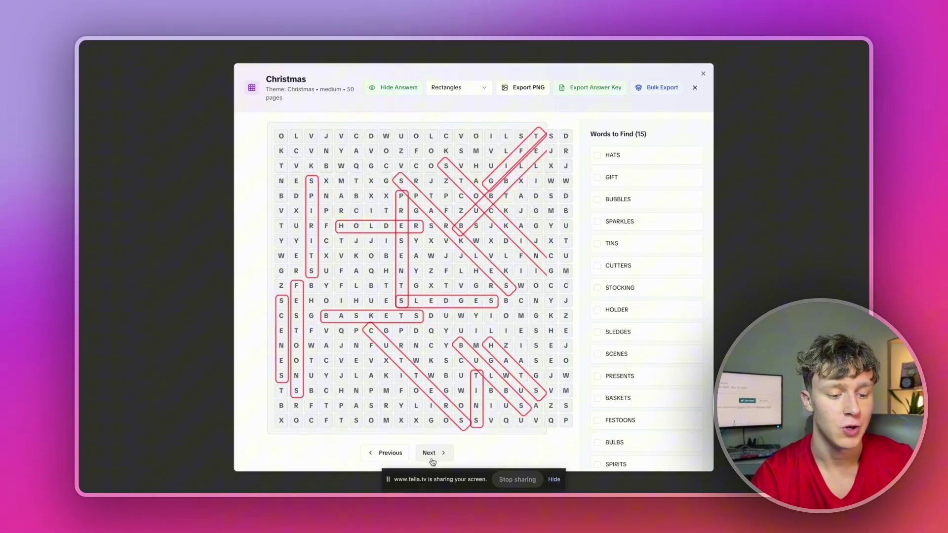
click(432, 463)
click(432, 463)
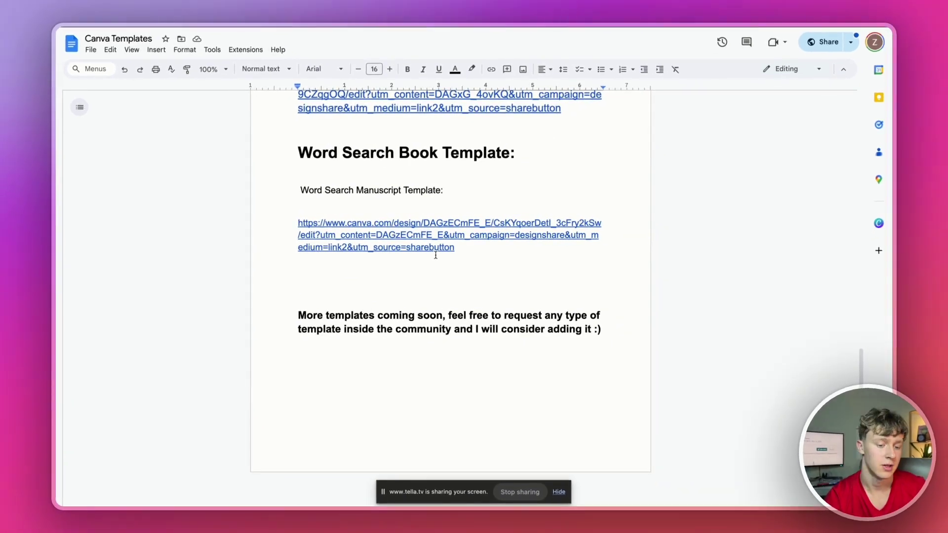
Step: Scroll the Canva Templates document to the Word Search Book Template manuscript link
scroll(396, 267, up, 1)
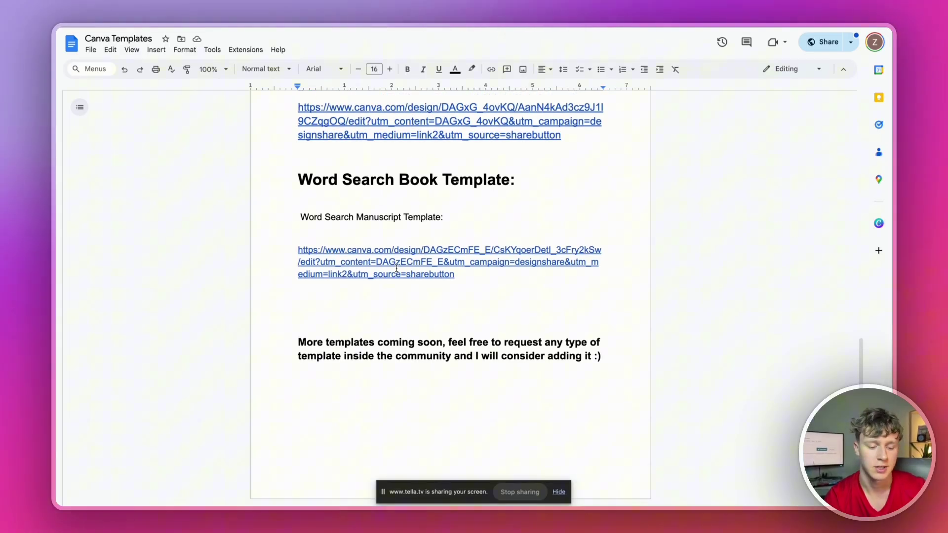
scroll(397, 268, down, 1)
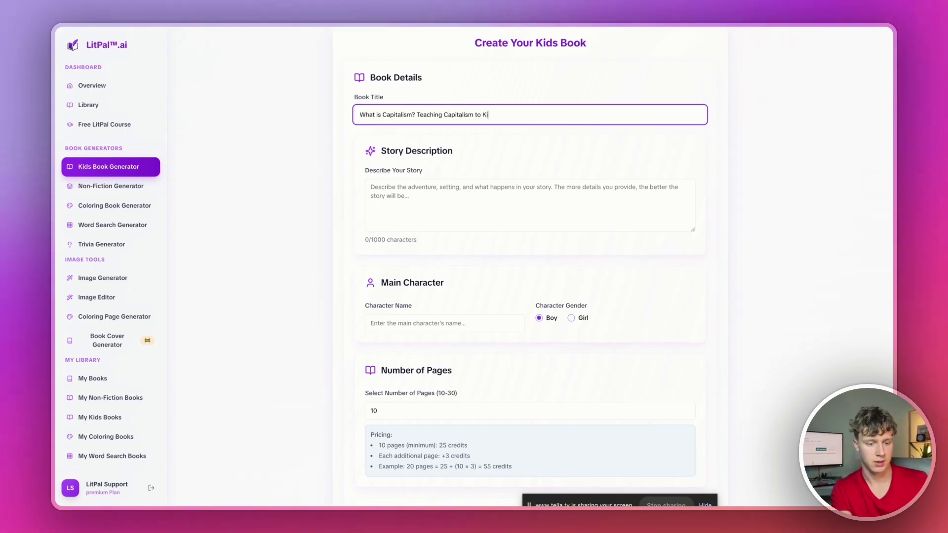
Step: Describe the story as teaching kids capitalism, with a young boy starting a neighbourhood business
click(494, 202)
text(I w)
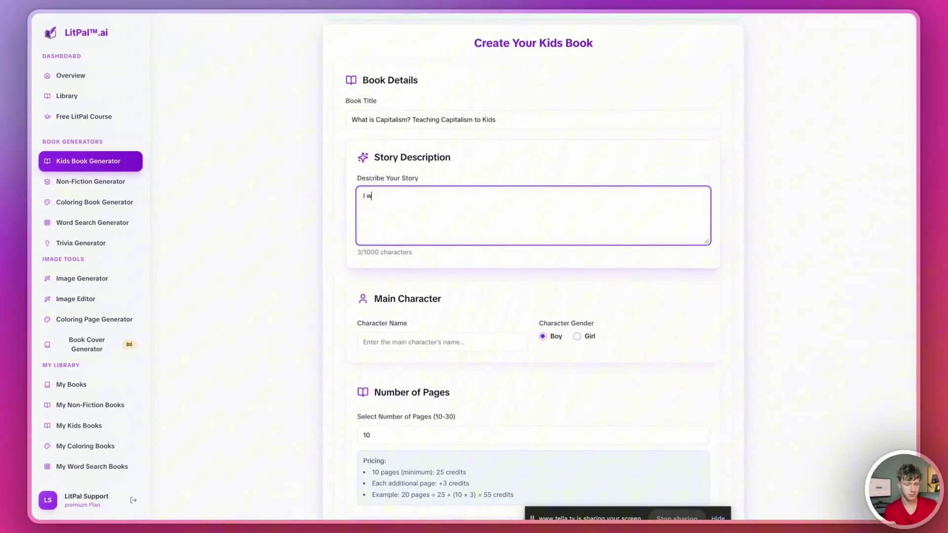
text(ant a book that teaches kids the importance of capitalism and making money)
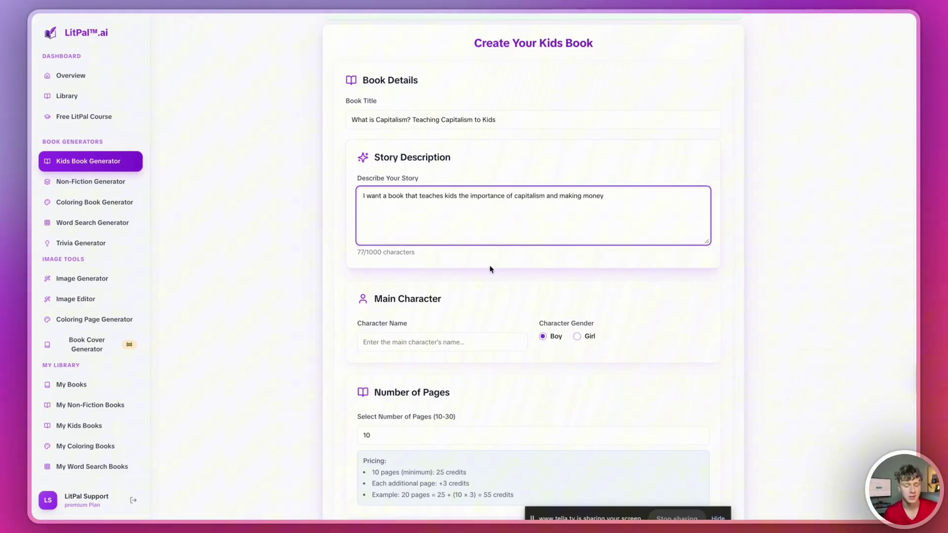
scroll(490, 269, down, 1)
text(, a young boy starts his own business in his neighboarhood)
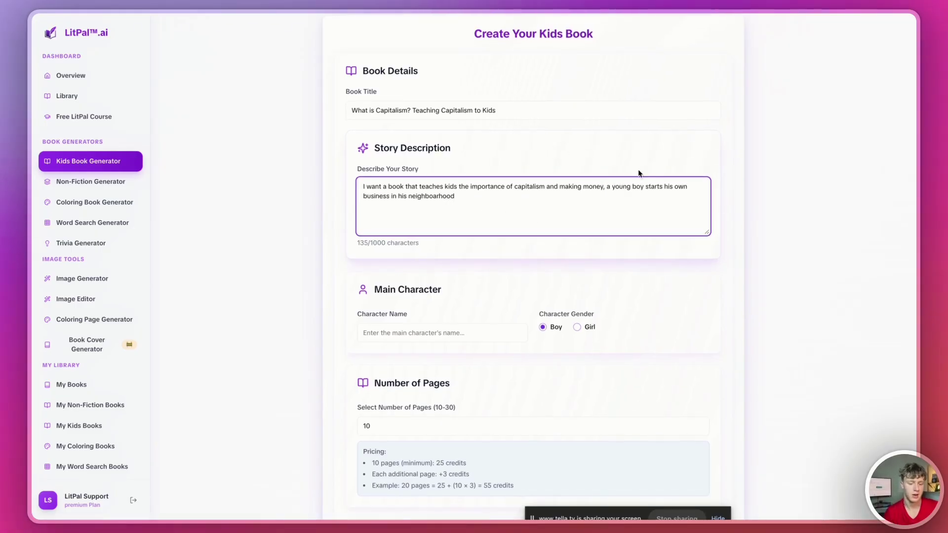
scroll(424, 234, down, 1)
scroll(402, 267, down, 2)
Step: Name the boy main character George and set the book to 24 pages
click(418, 247)
text(G)
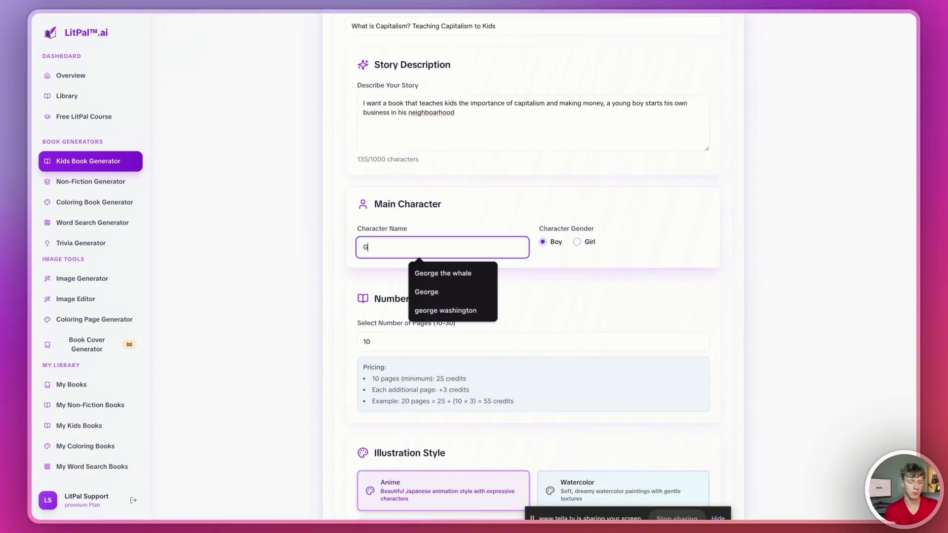
text(eorge)
click(364, 280)
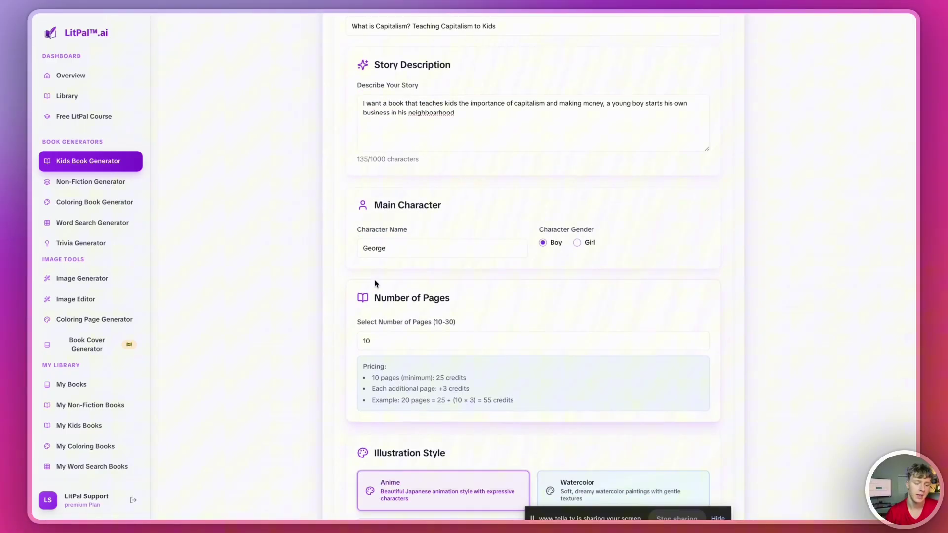
scroll(549, 245, down, 2)
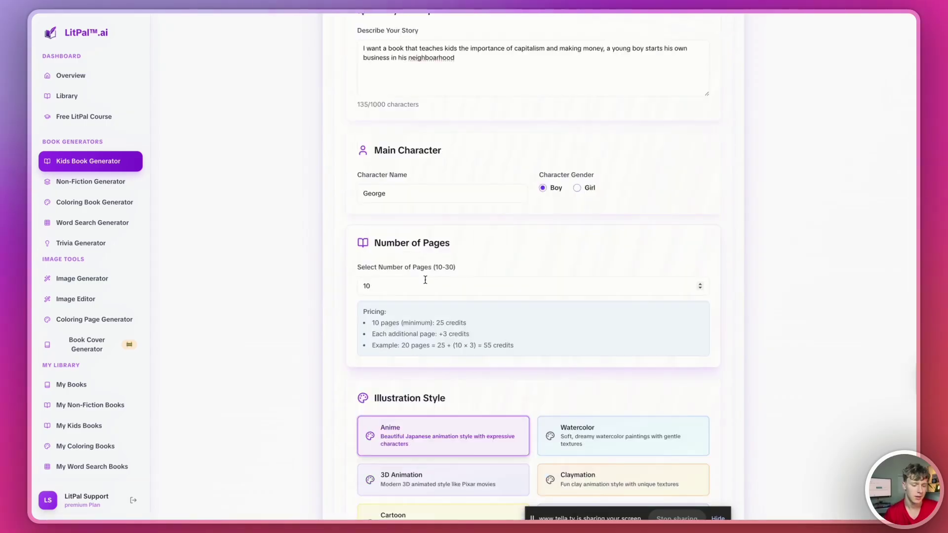
click(540, 288)
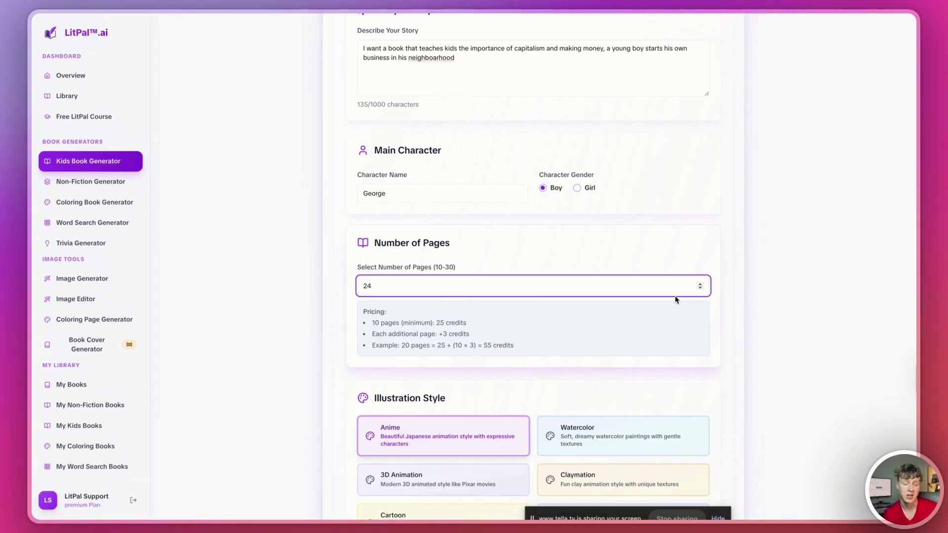
scroll(754, 334, down, 2)
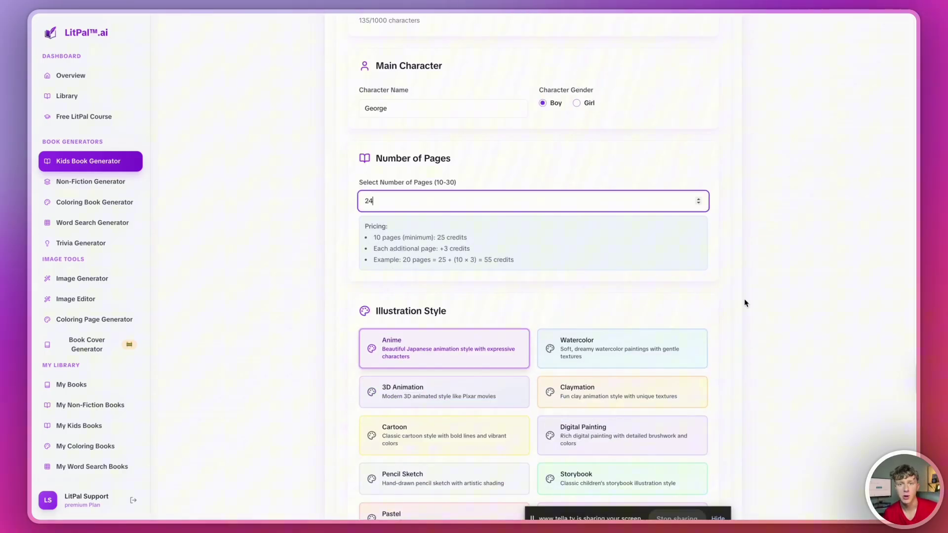
scroll(741, 303, down, 3)
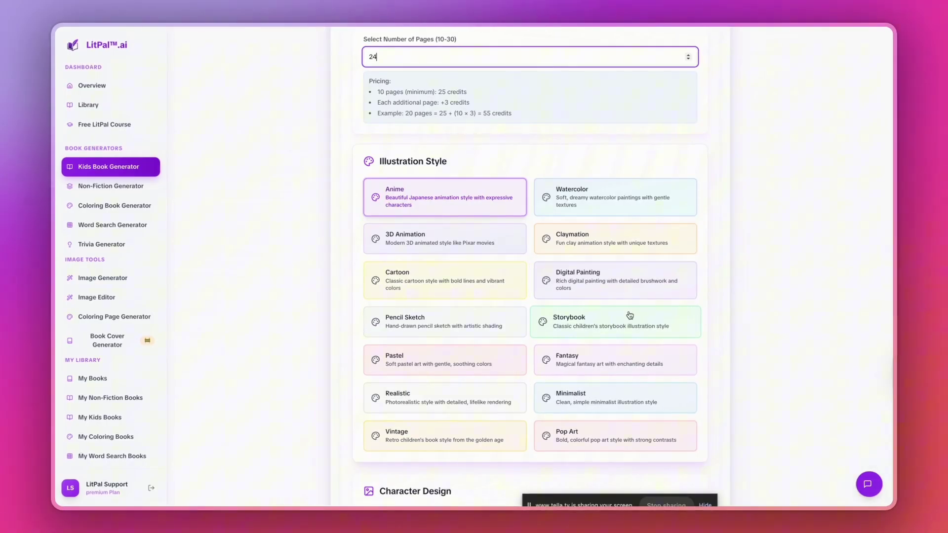
click(462, 211)
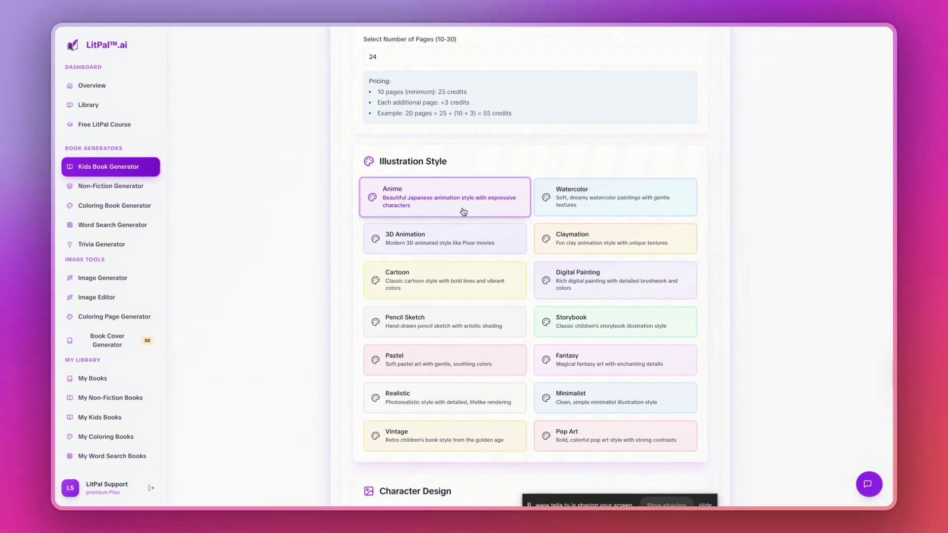
click(584, 326)
click(435, 359)
click(444, 398)
click(608, 398)
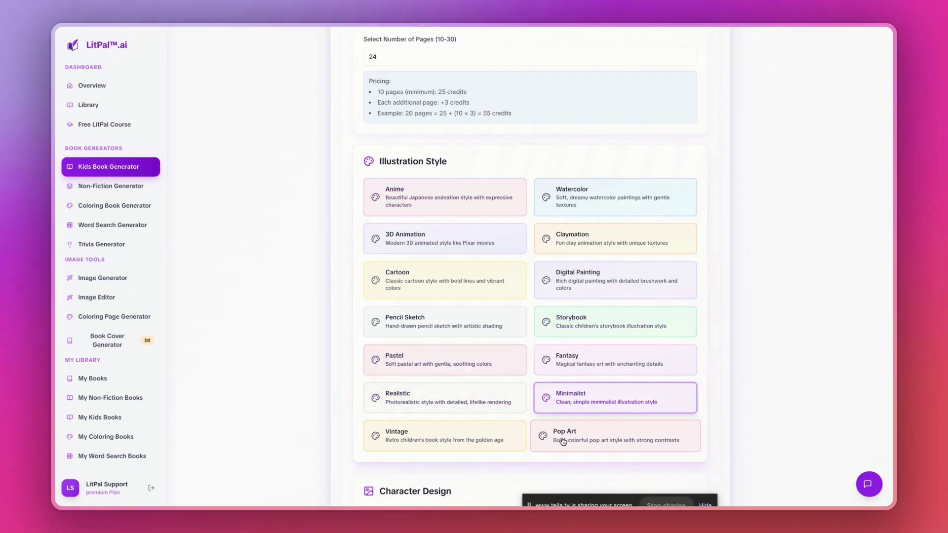
click(563, 442)
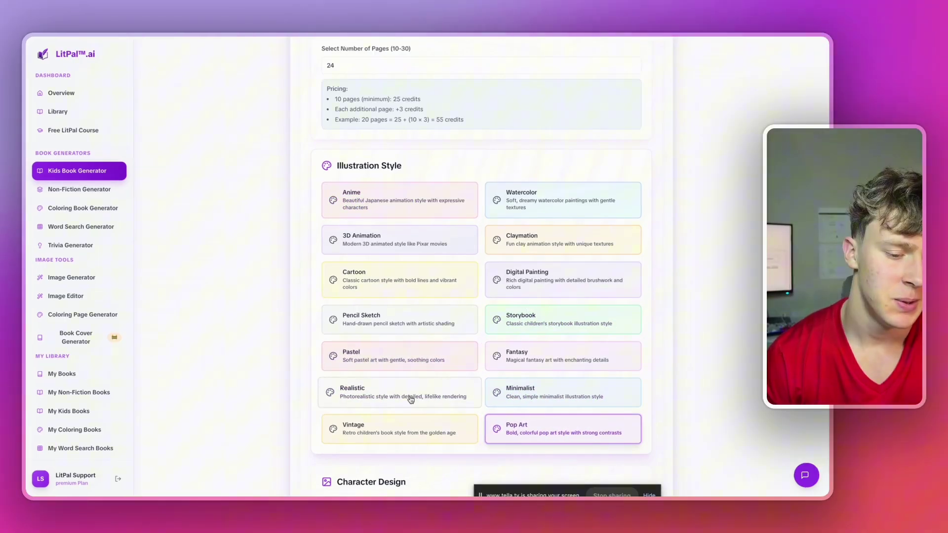
click(330, 199)
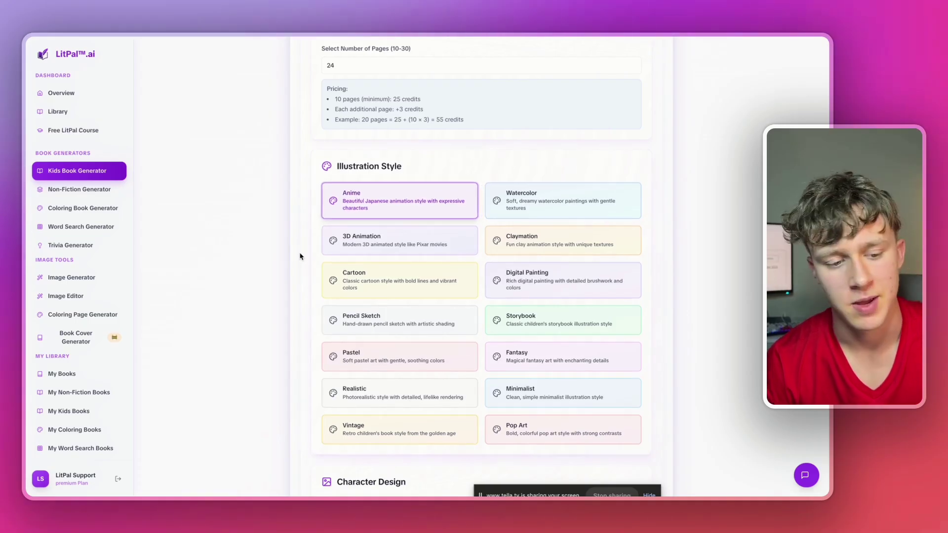
scroll(299, 257, down, 1)
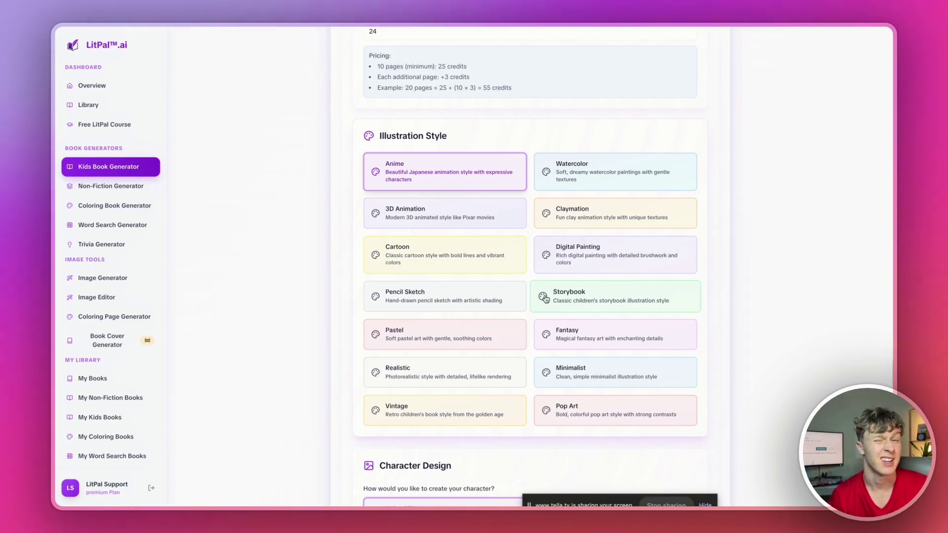
scroll(568, 232, down, 1)
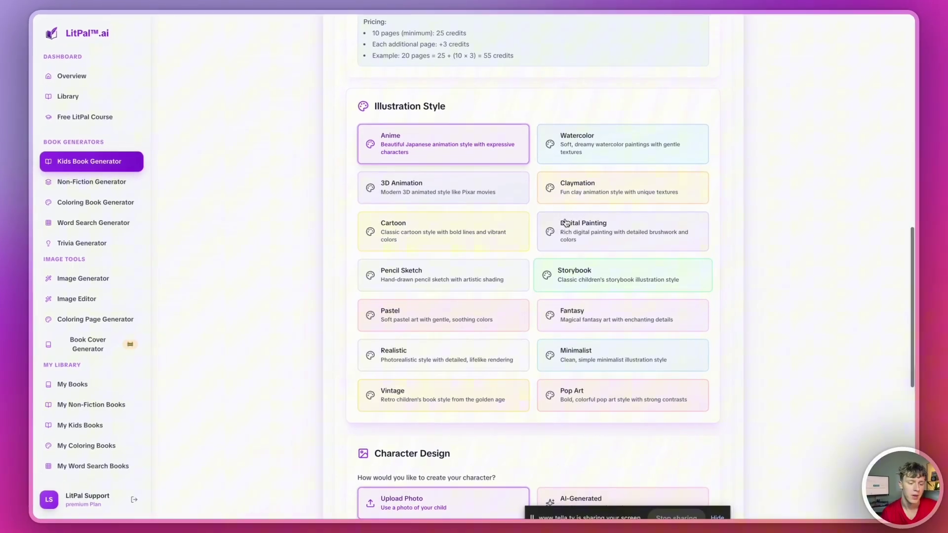
scroll(302, 184, down, 2)
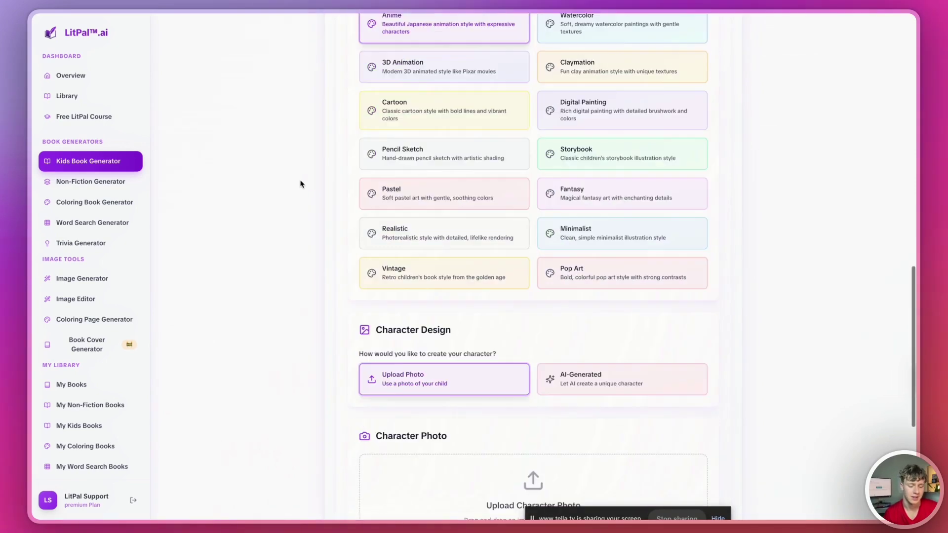
Step: Choose an AI-generated main character under Character Design
scroll(301, 188, down, 4)
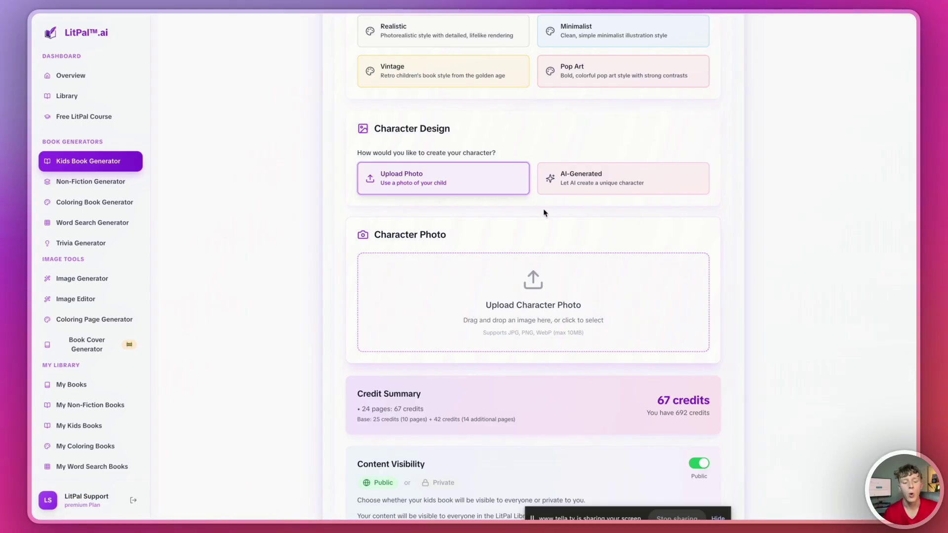
click(553, 183)
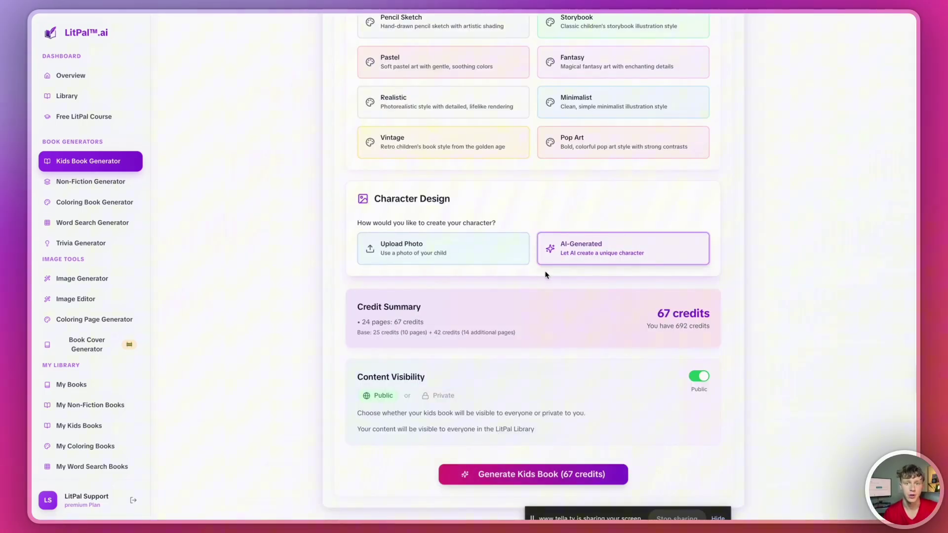
click(524, 261)
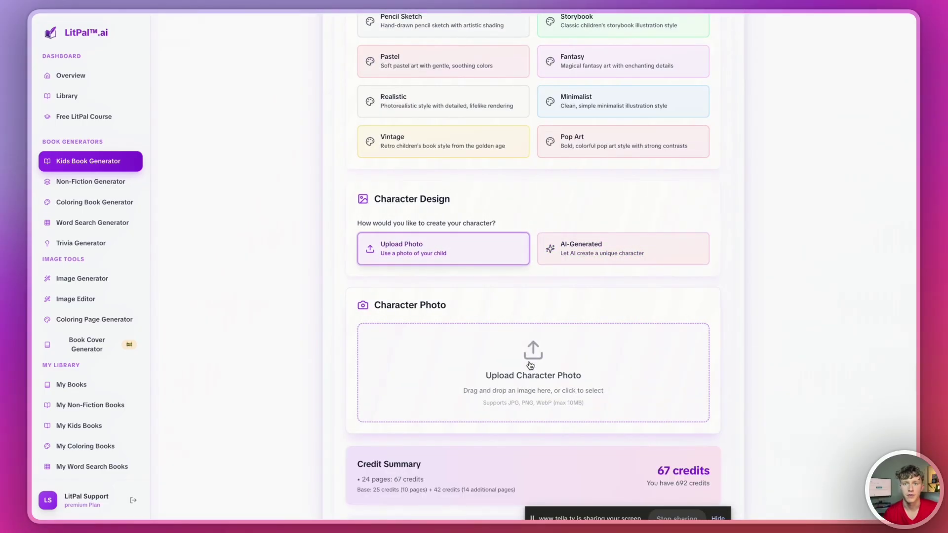
click(550, 246)
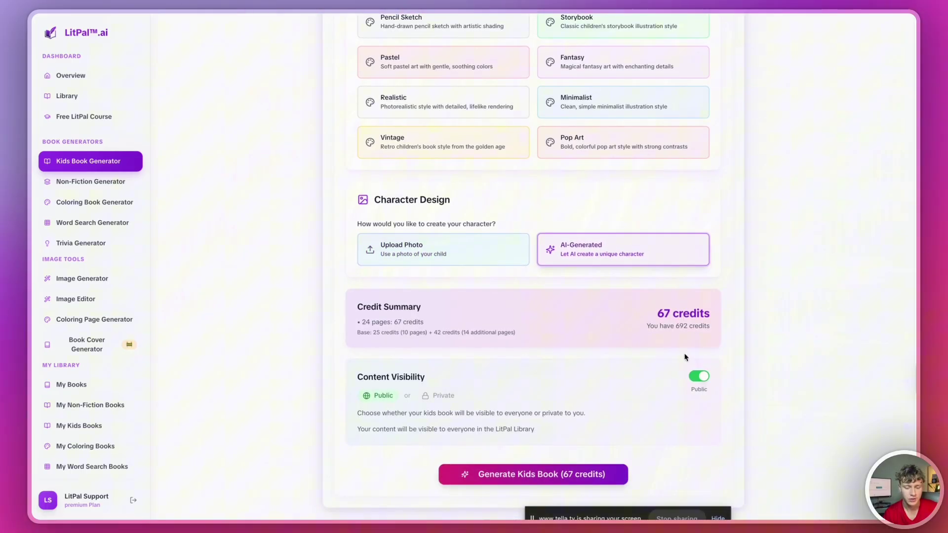
Step: Make the capitalism kids book private and generate it for 67 credits
scroll(662, 320, up, 15)
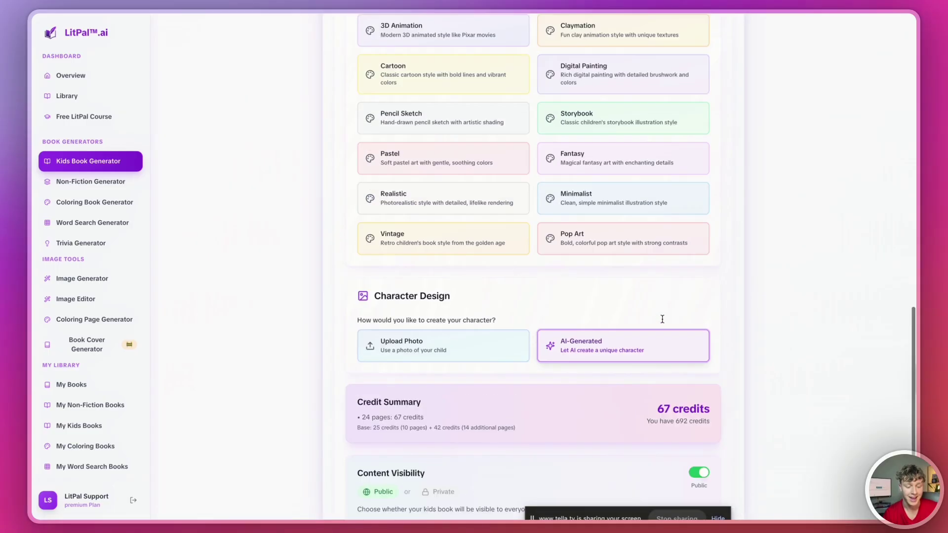
scroll(662, 321, down, 13)
scroll(663, 322, down, 2)
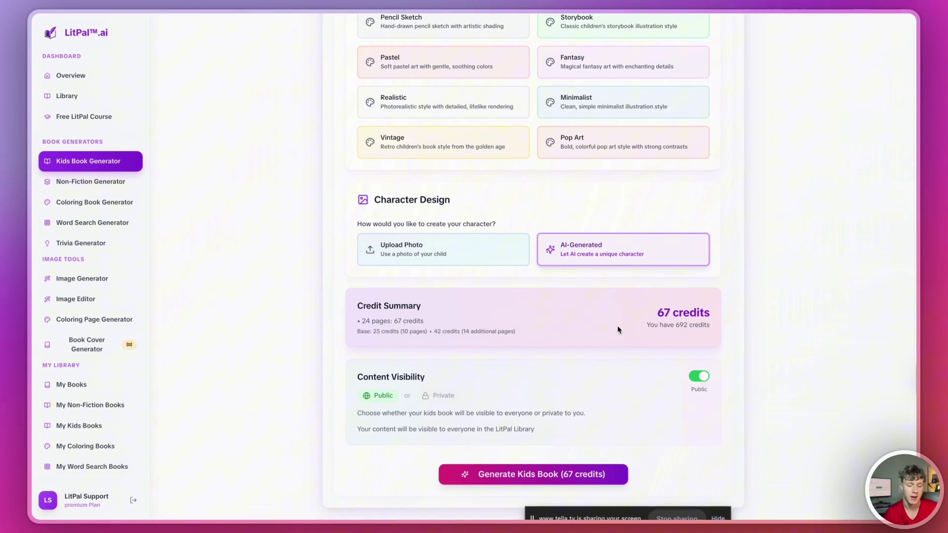
scroll(617, 325, up, 15)
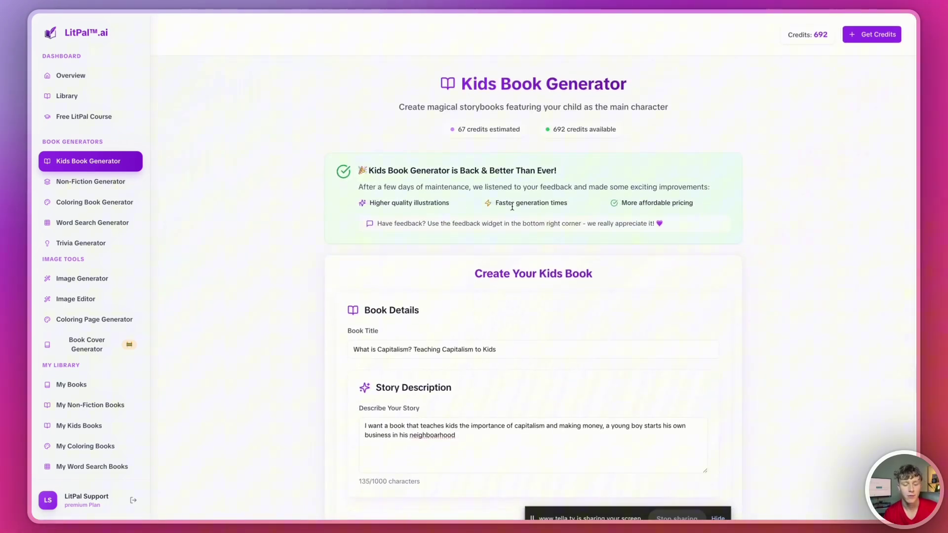
scroll(597, 364, down, 15)
click(701, 380)
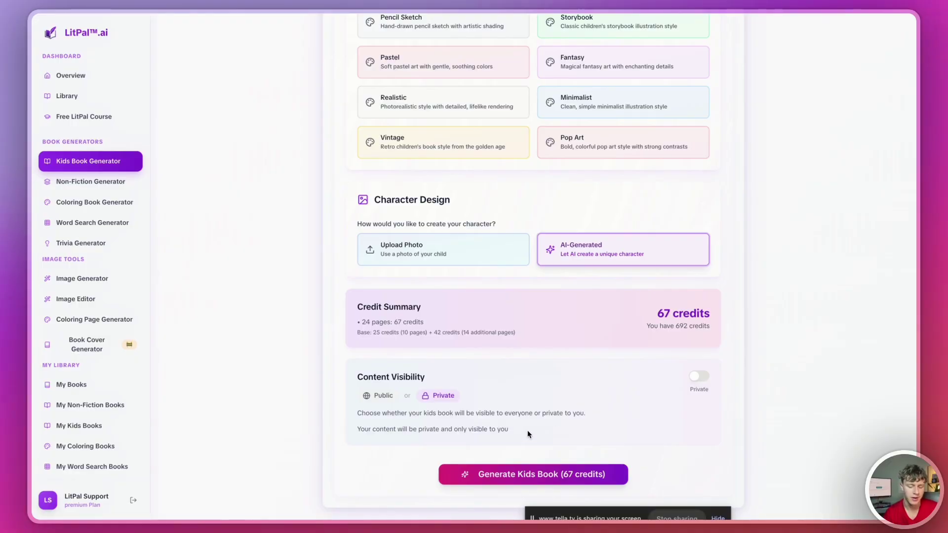
click(520, 475)
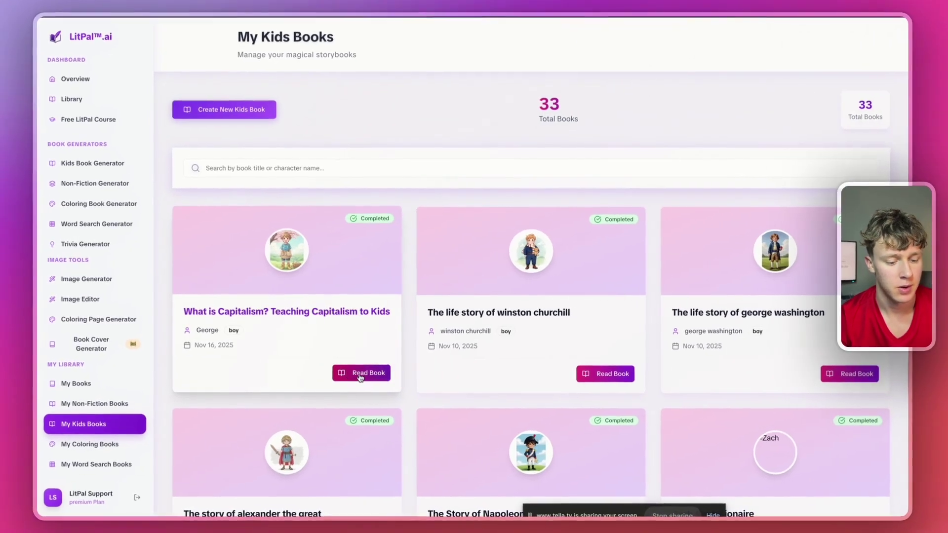
Step: Open 'What is Capitalism?' and flip through its first half of pages
click(347, 370)
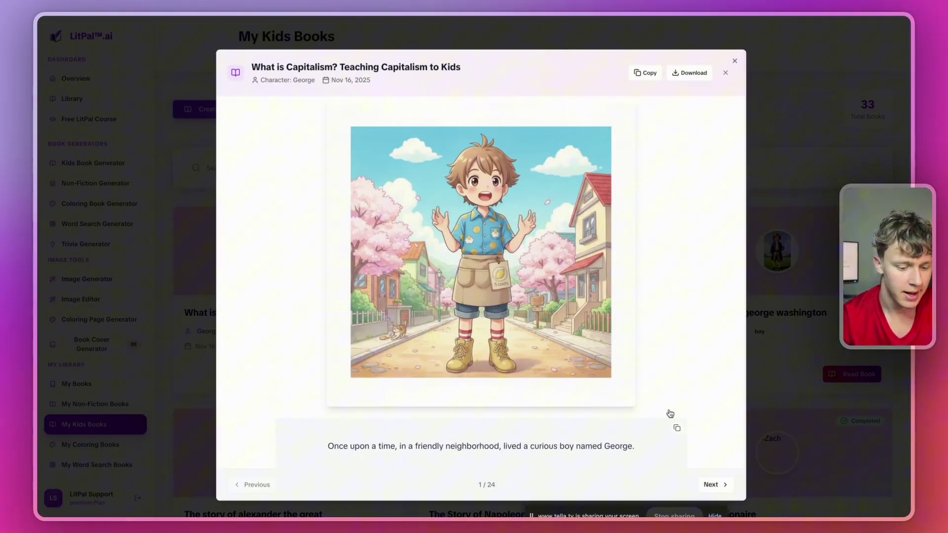
click(714, 493)
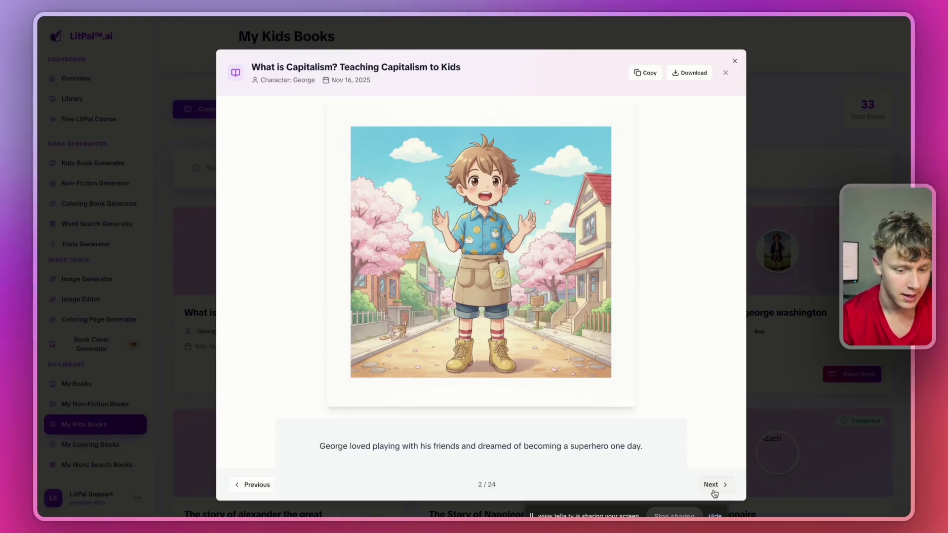
click(714, 492)
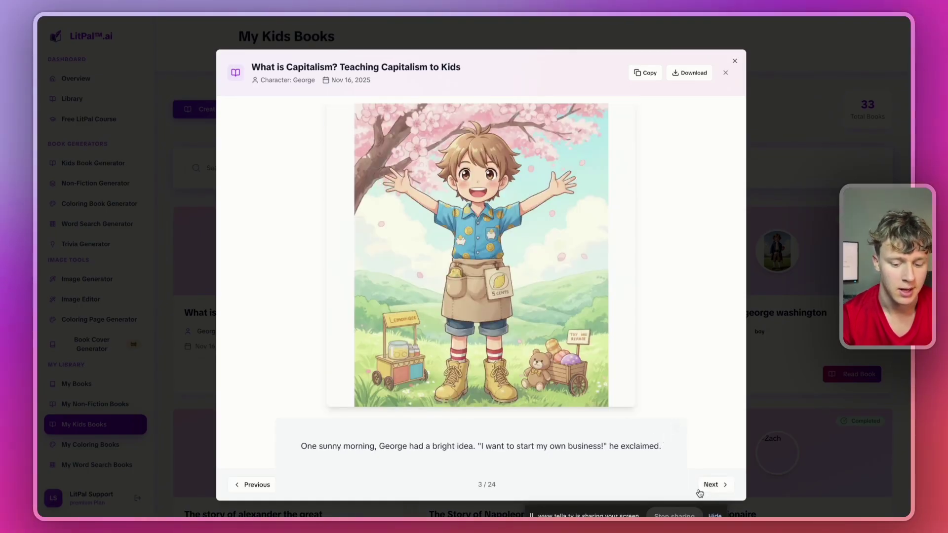
click(705, 486)
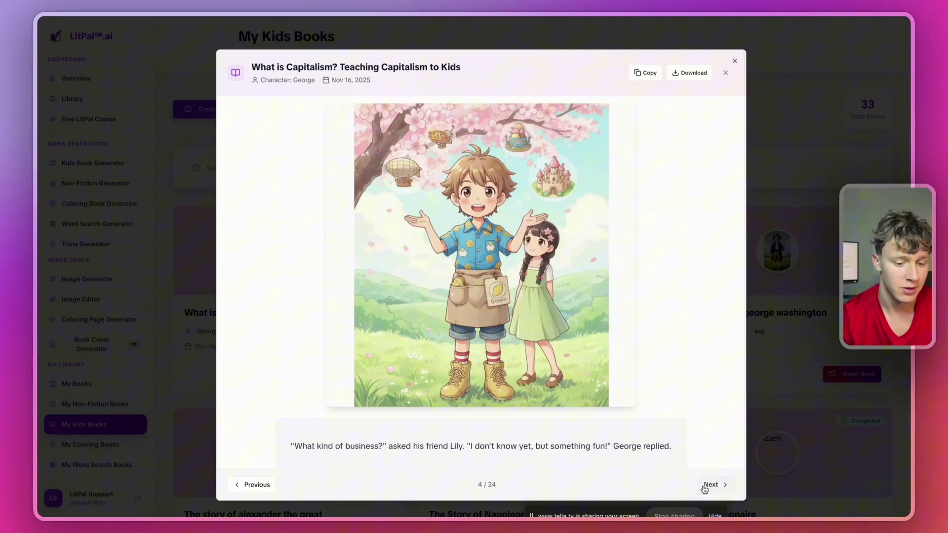
click(705, 487)
click(706, 487)
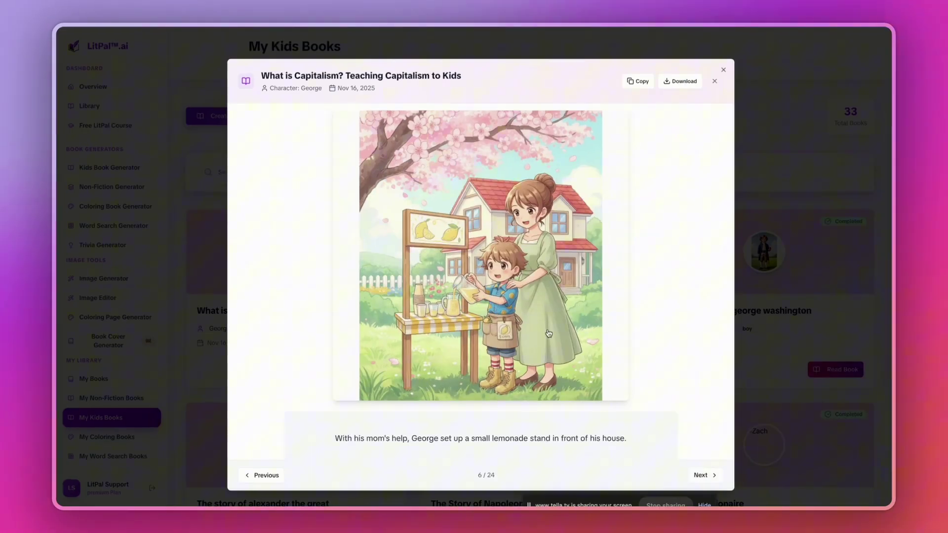
click(710, 476)
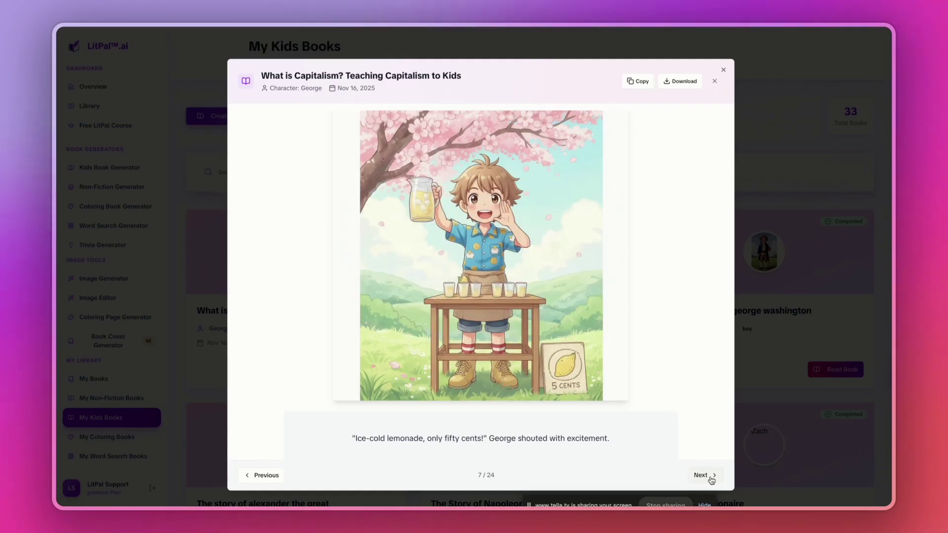
click(710, 476)
click(710, 476)
click(710, 476)
click(710, 476)
click(710, 476)
click(710, 476)
click(710, 476)
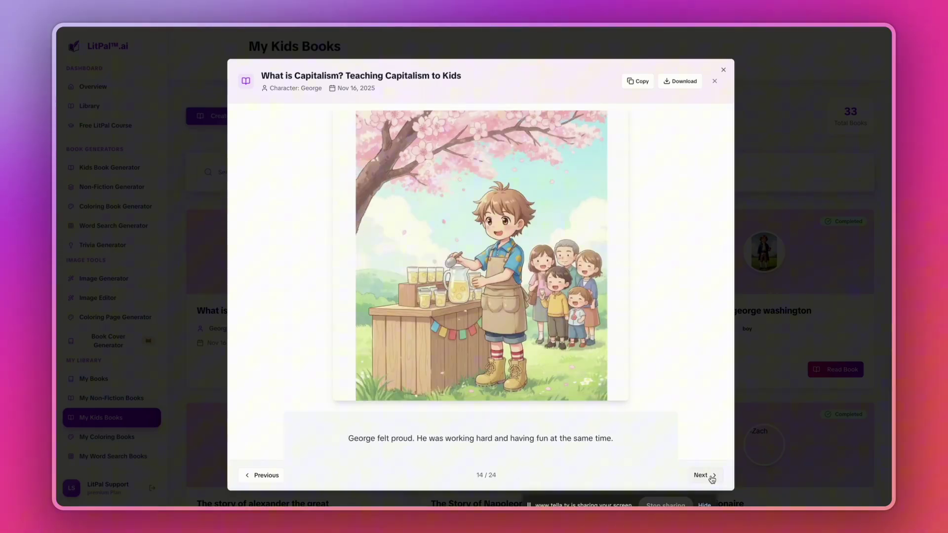
click(710, 476)
click(710, 476)
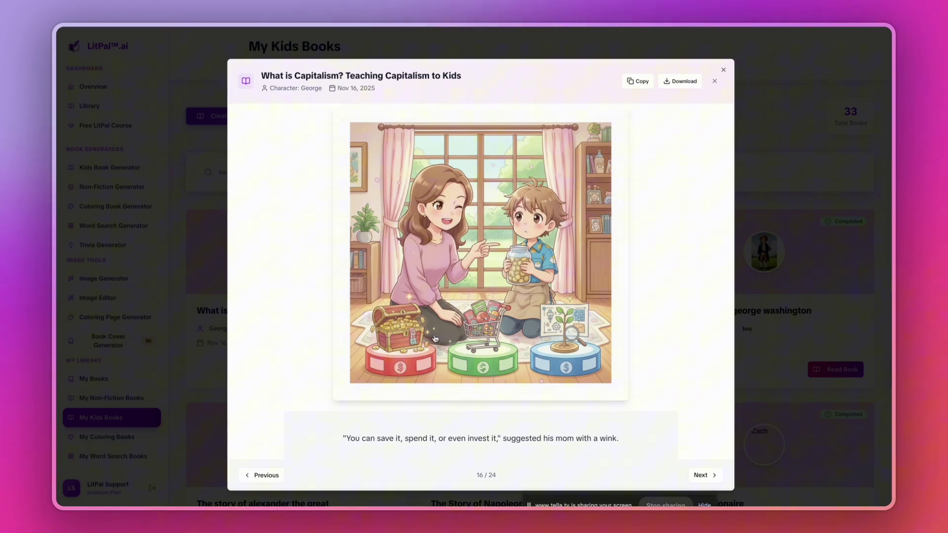
scroll(420, 390, down, 1)
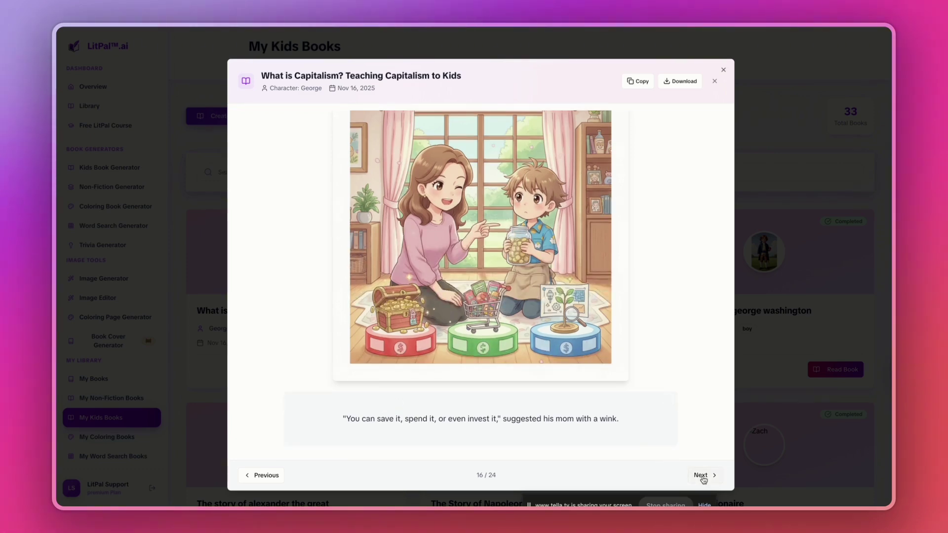
Step: Continue from page 17 to the final page 24/24, then close the reader
click(703, 477)
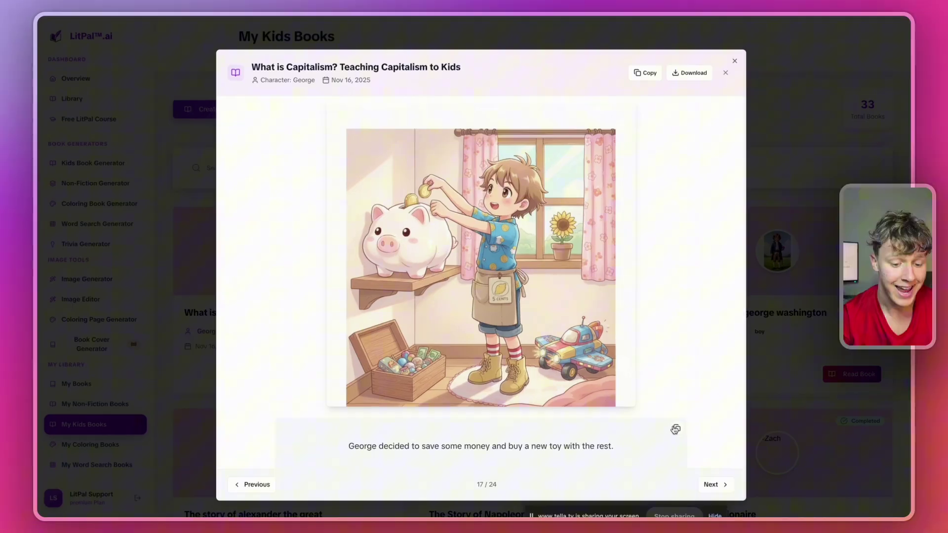
click(700, 473)
click(699, 473)
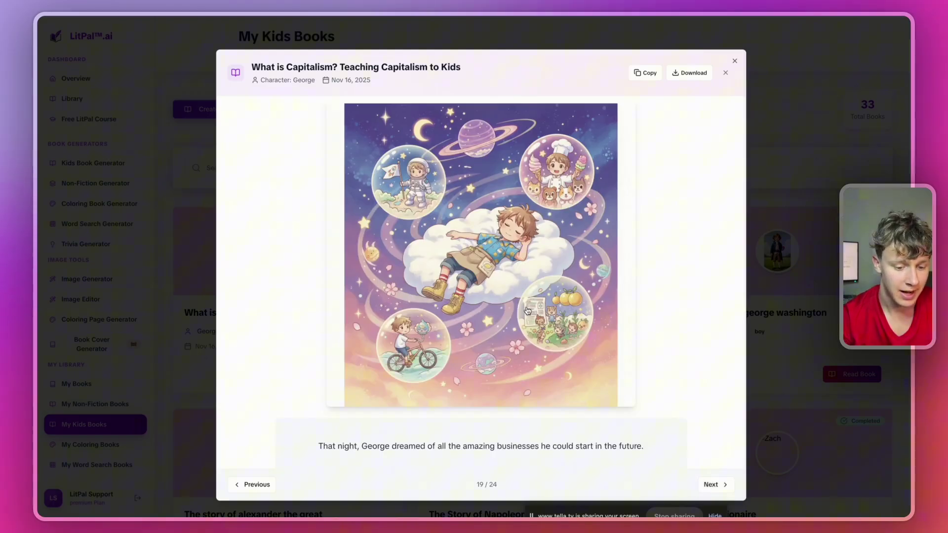
click(718, 487)
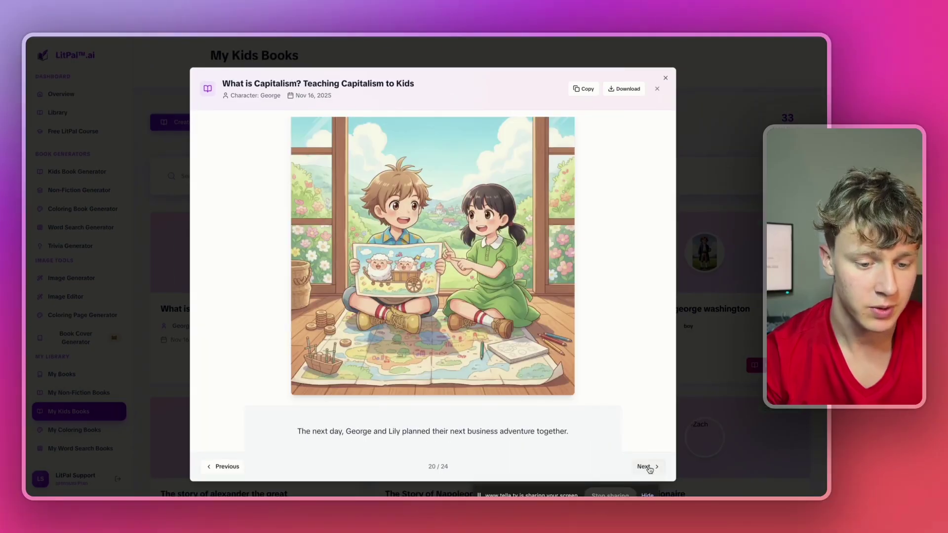
click(647, 468)
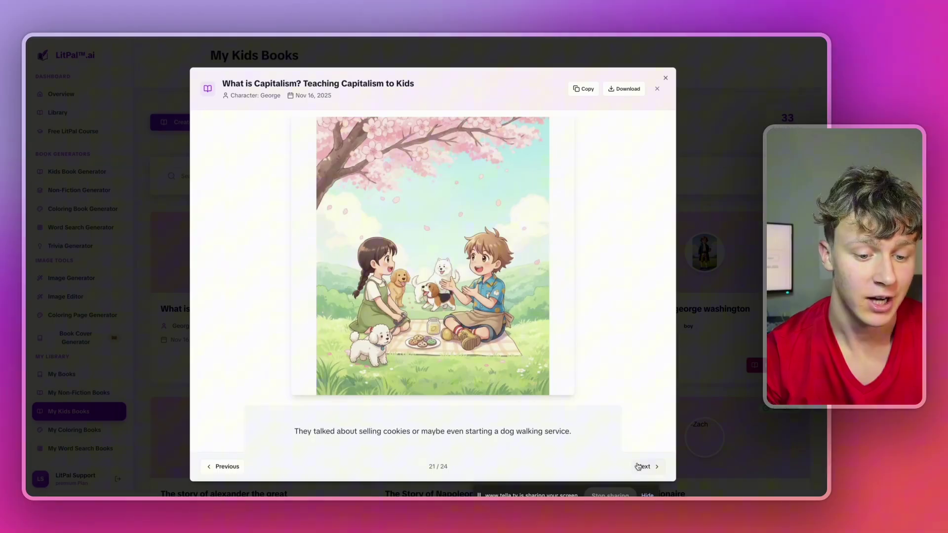
click(639, 467)
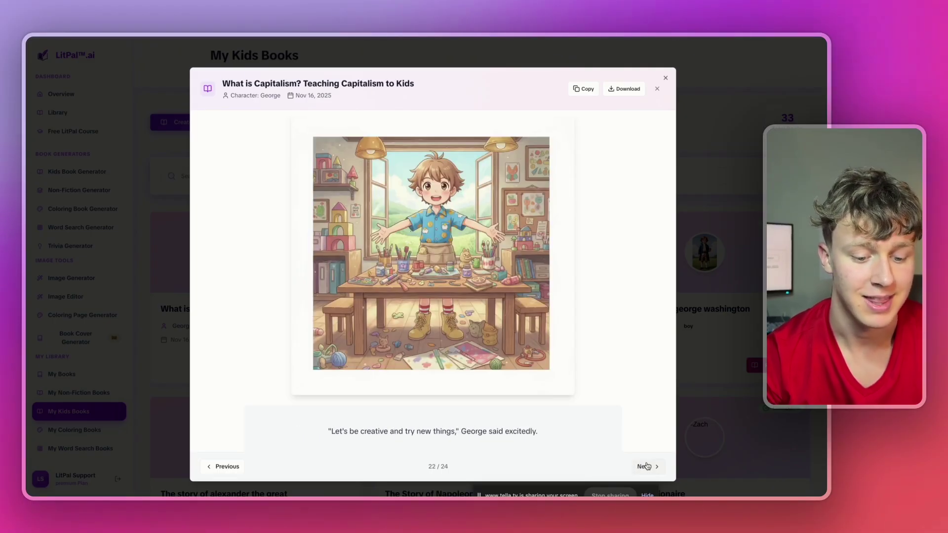
click(647, 467)
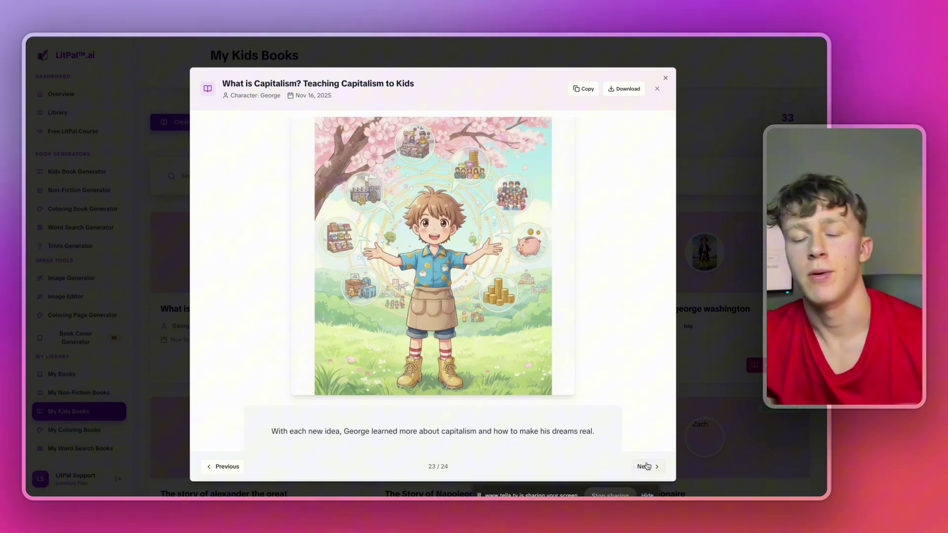
click(645, 466)
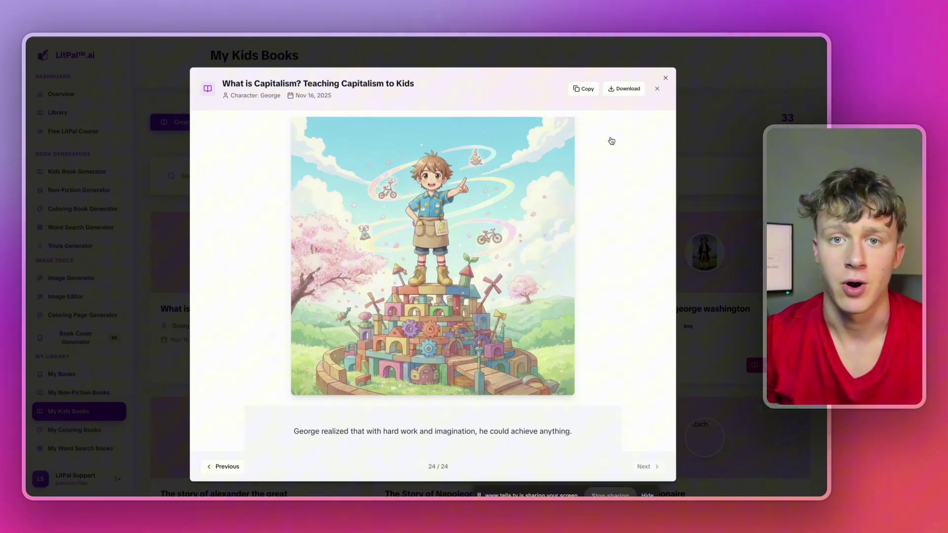
click(657, 89)
Step: Open The Story of Napoleon and read through its first several pages
scroll(552, 434, down, 2)
click(551, 434)
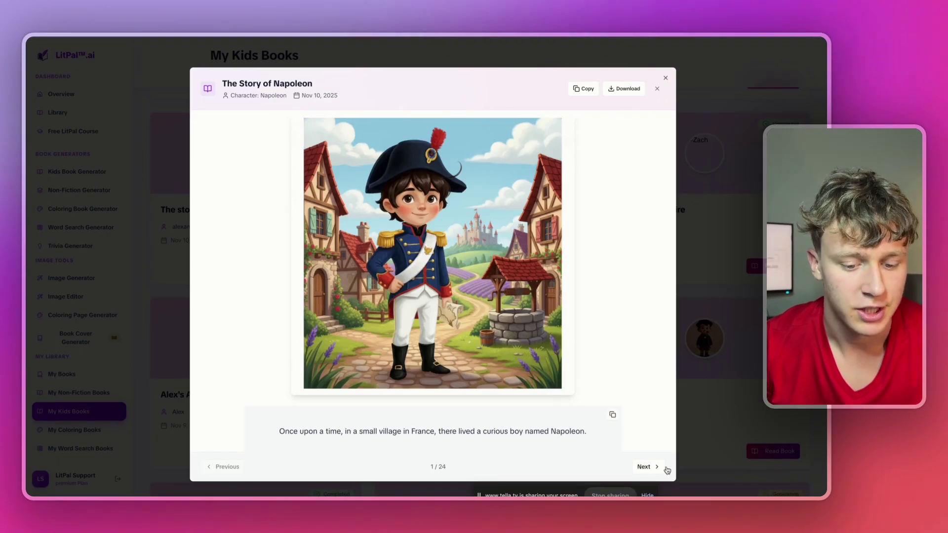
click(648, 469)
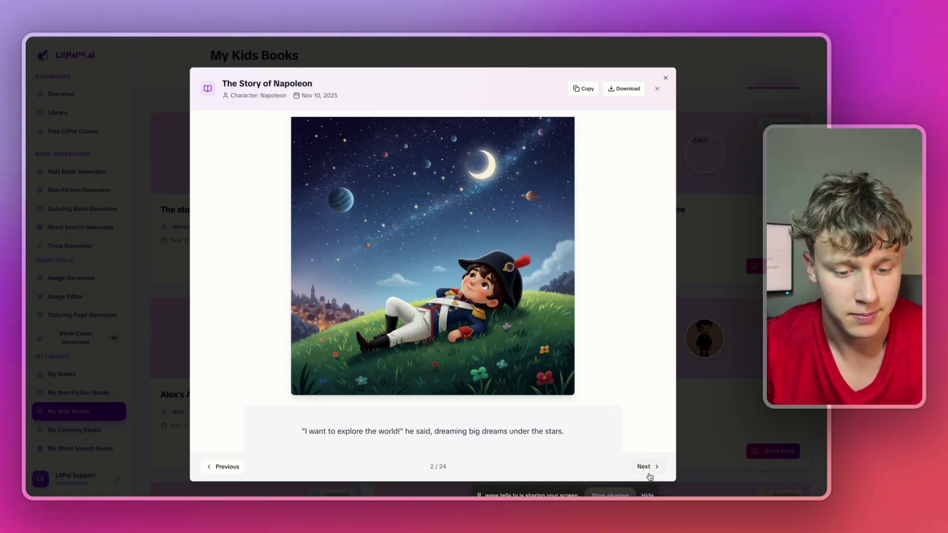
click(646, 468)
click(646, 468)
click(235, 474)
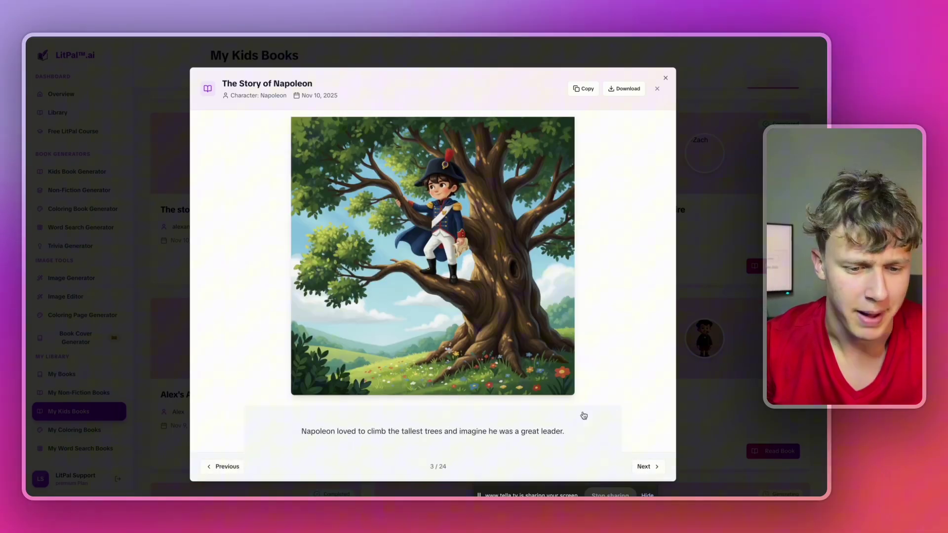
click(645, 468)
click(645, 468)
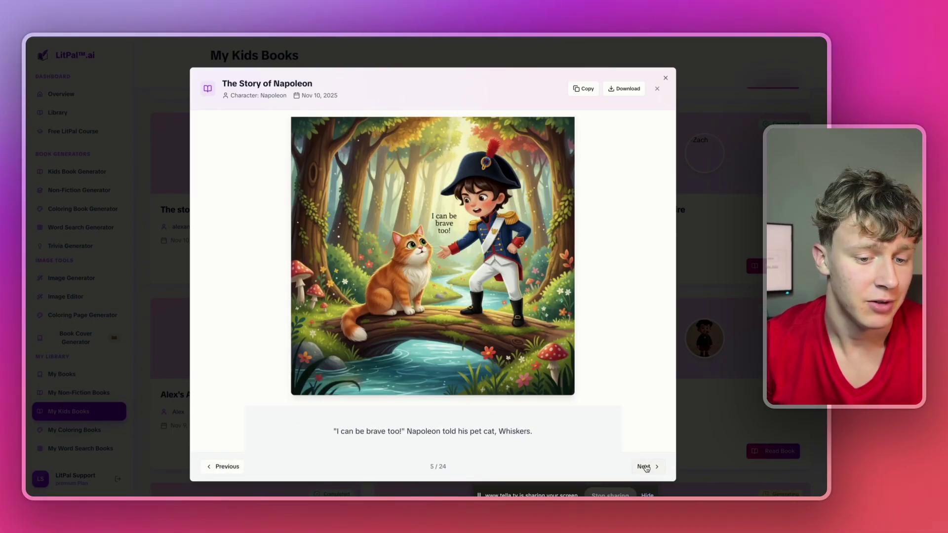
click(645, 467)
click(645, 467)
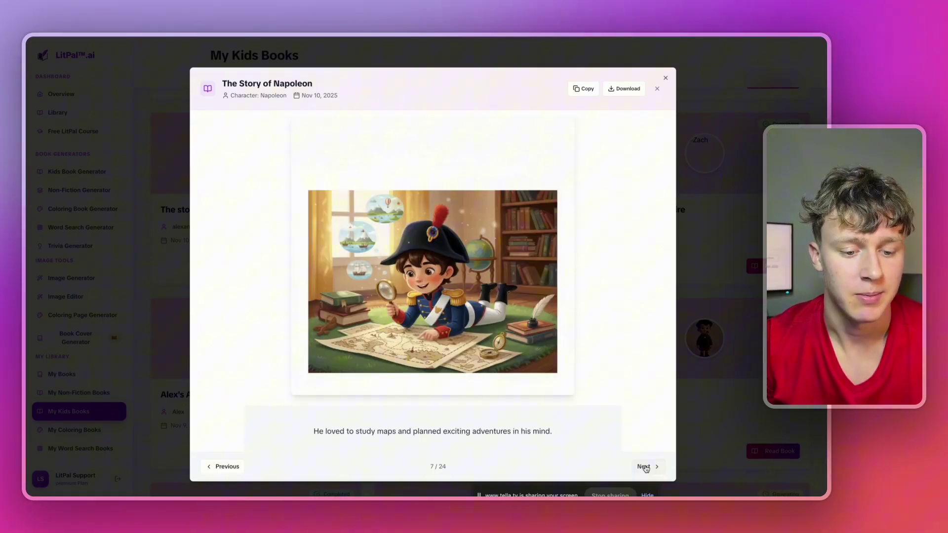
click(644, 468)
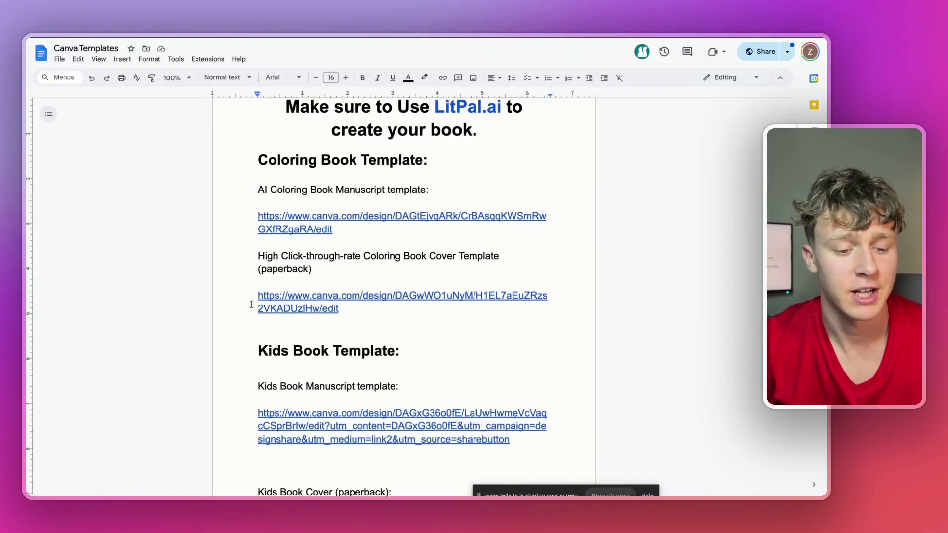
scroll(252, 305, up, 2)
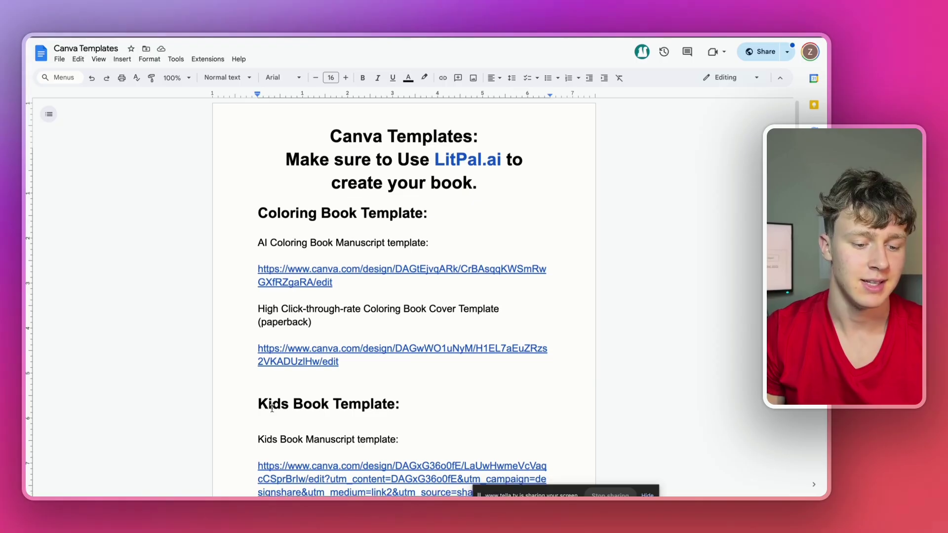
scroll(271, 406, down, 5)
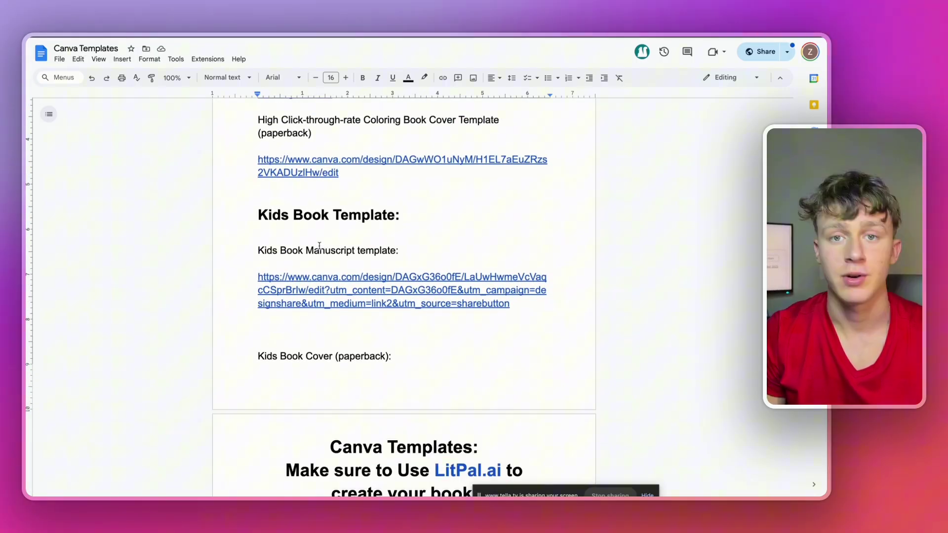
scroll(392, 289, down, 5)
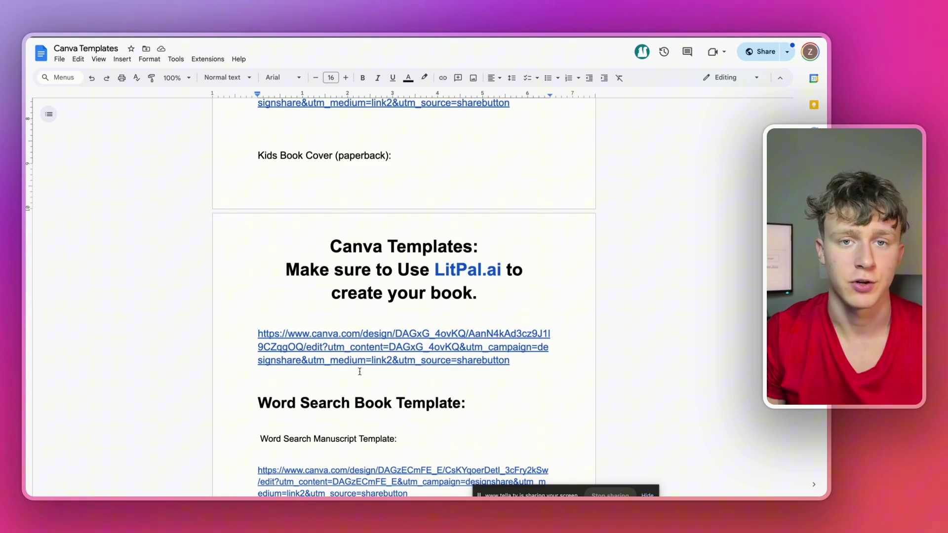
scroll(359, 371, up, 2)
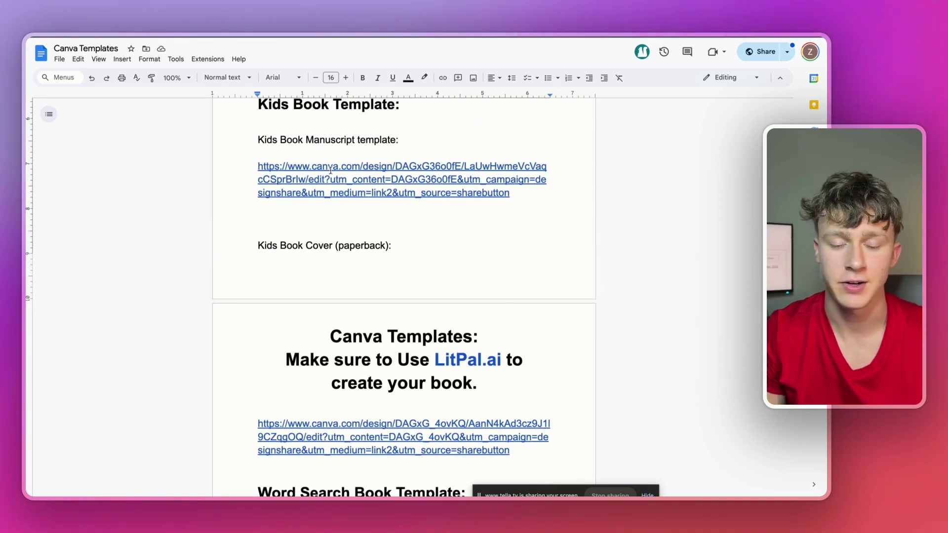
scroll(322, 435, up, 8)
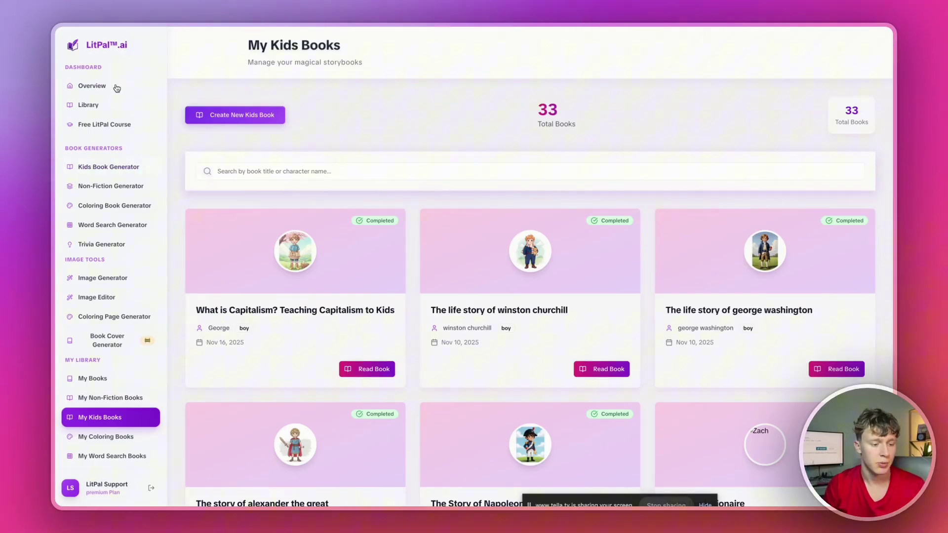
Step: In the Non-Fiction Generator, enter 'How to Make Money on Amazon KDP' as title and description
click(99, 186)
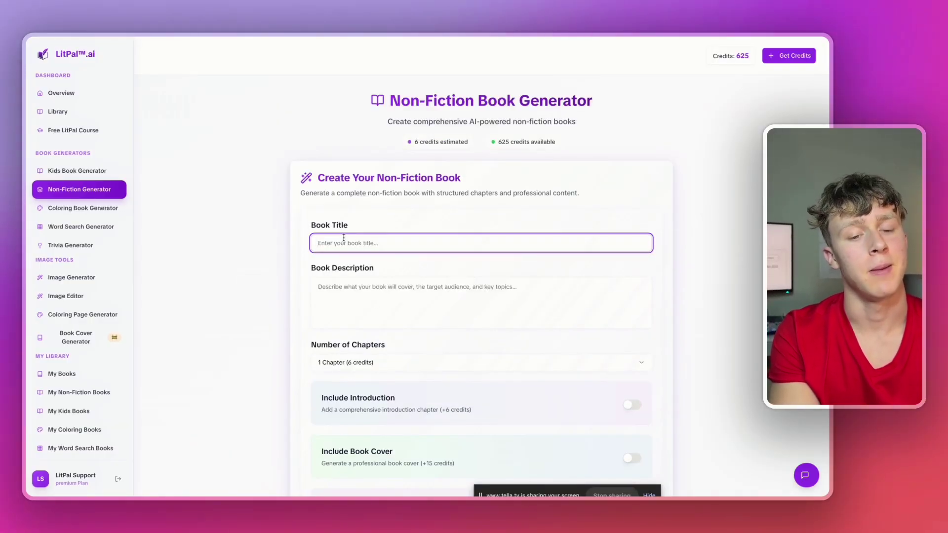
text(How to Make Money. o)
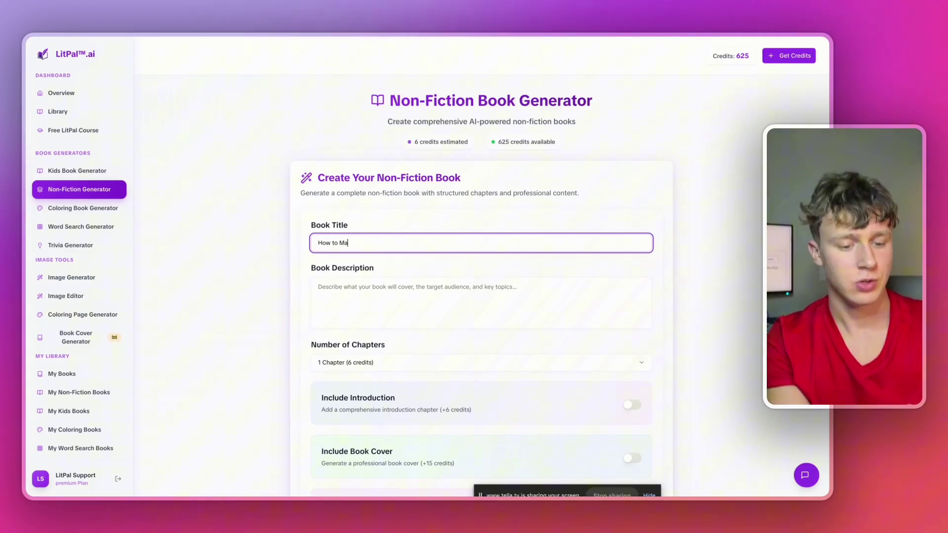
key(BackSpace)
key(BackSpace)
key(BackSpace)
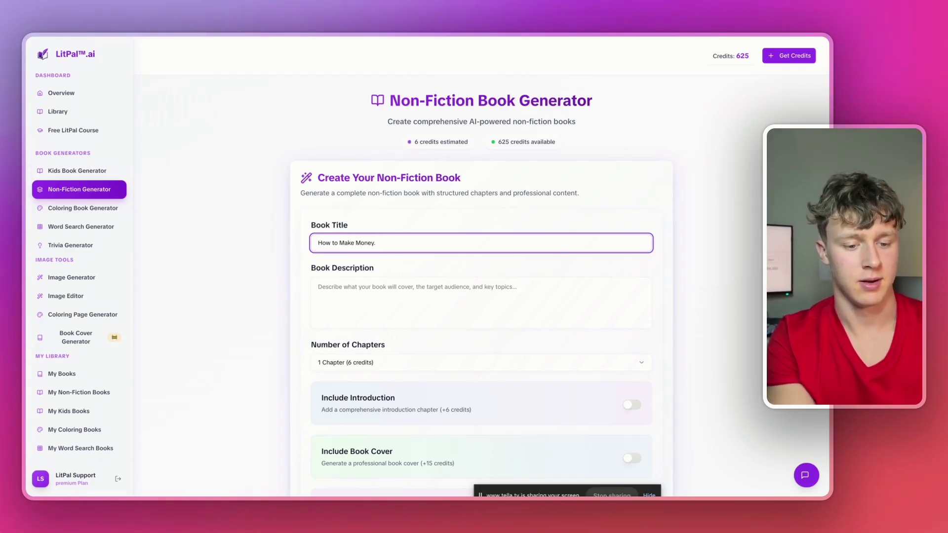
text(on)
text( Amazon KDP)
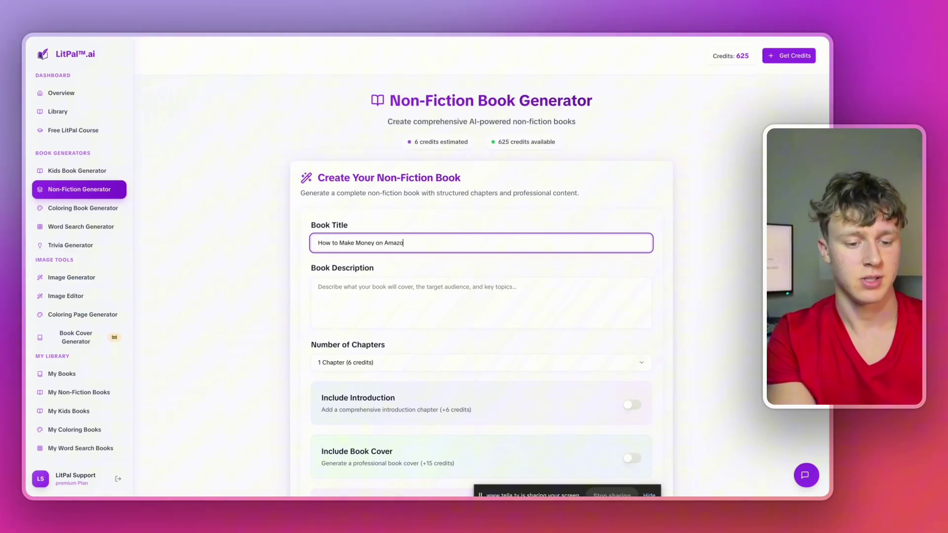
click(409, 320)
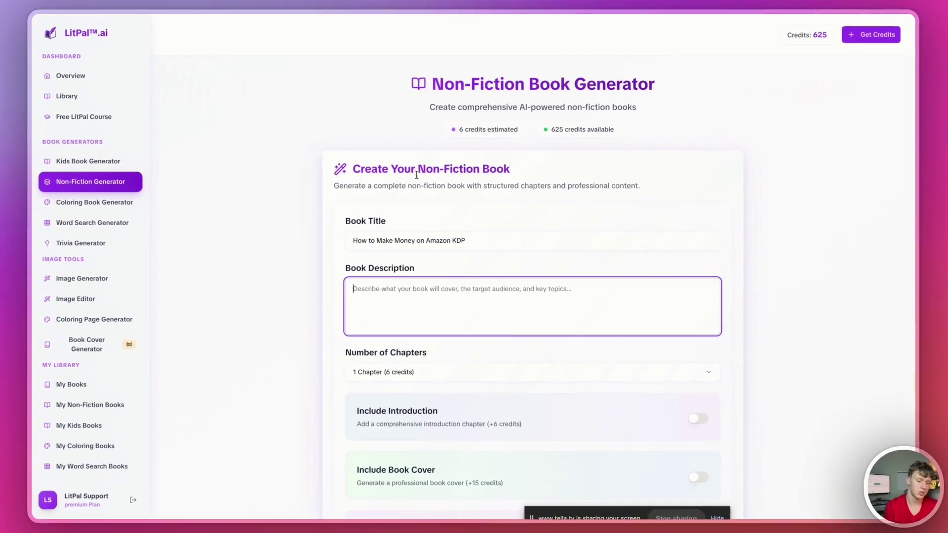
text(How to Make Money on Amazon KDP)
scroll(412, 196, down, 4)
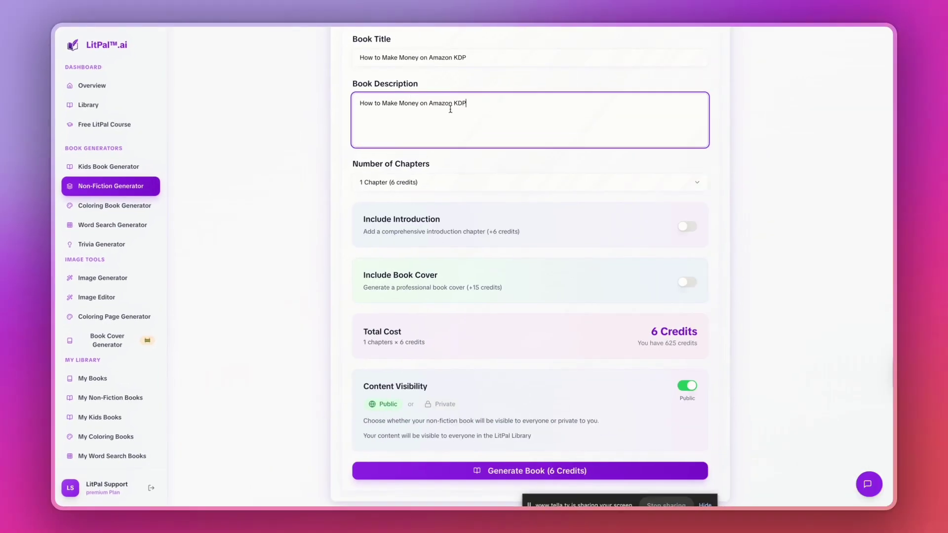
Step: Set the book to 10 chapters without an introduction, adding a generated cover with the author name
click(371, 186)
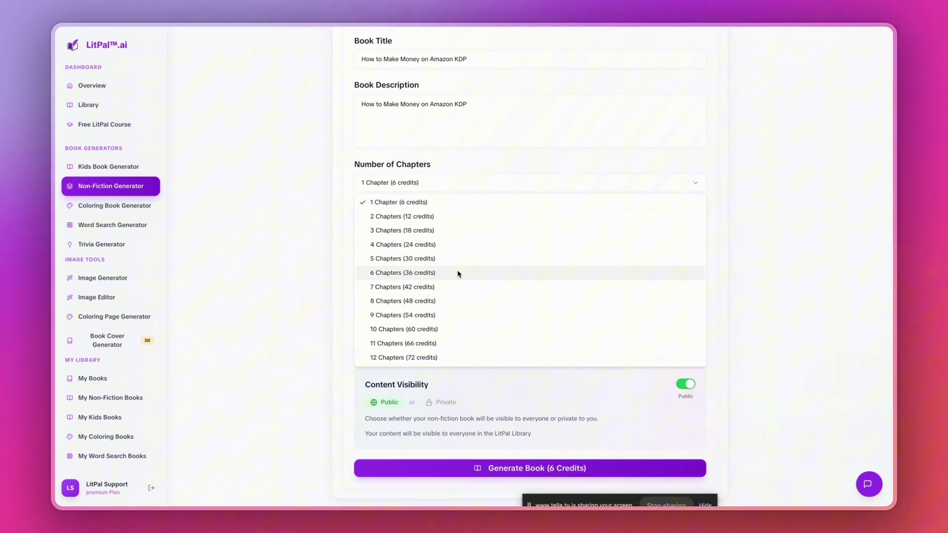
click(414, 328)
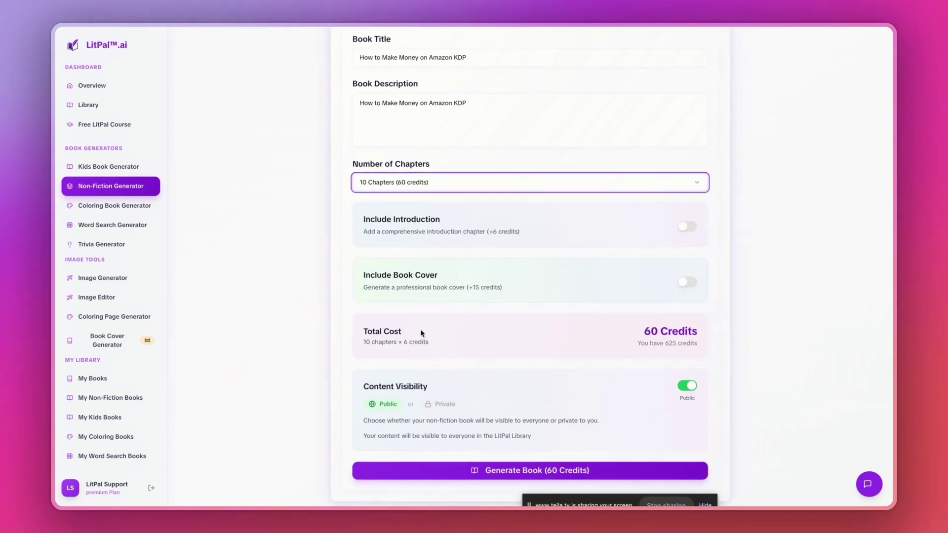
click(681, 223)
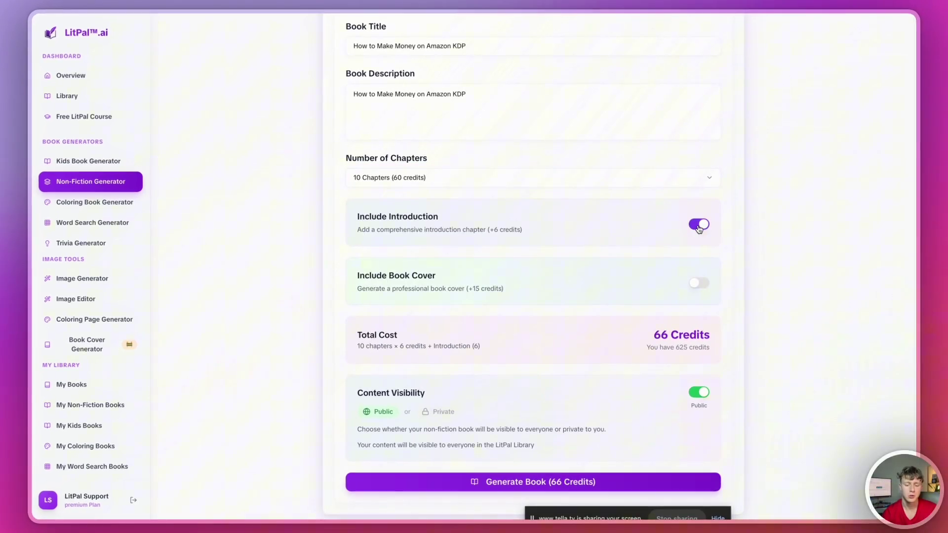
click(693, 226)
click(696, 285)
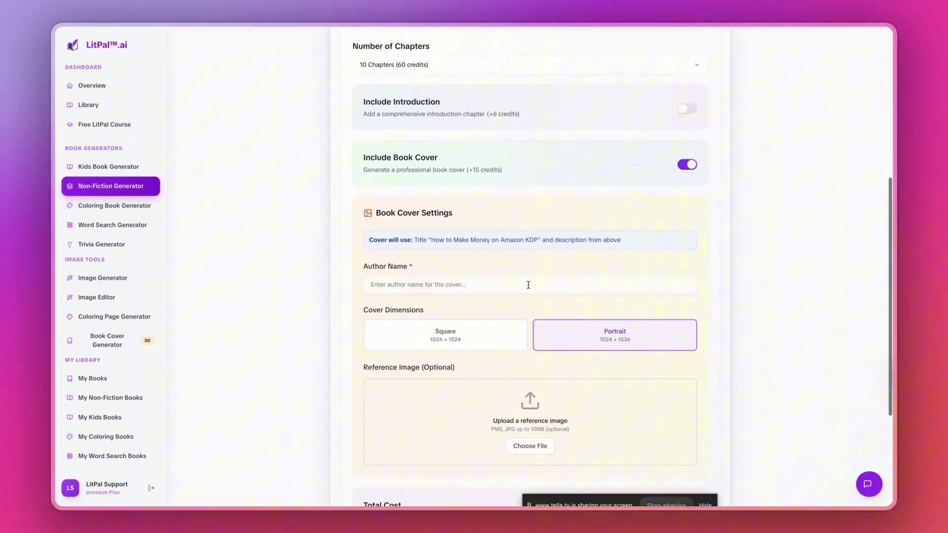
click(528, 285)
click(445, 308)
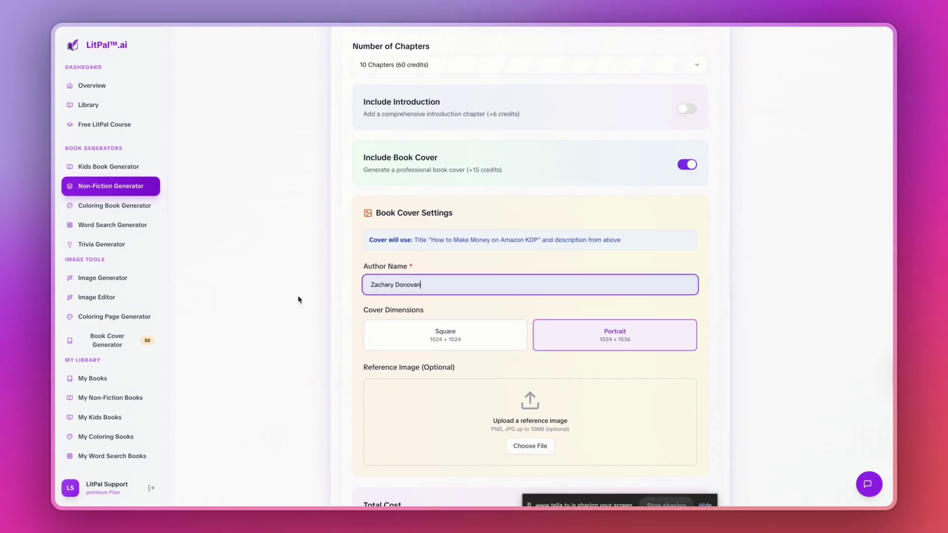
Step: Make the KDP book private and generate it for 75 credits
scroll(295, 295, down, 4)
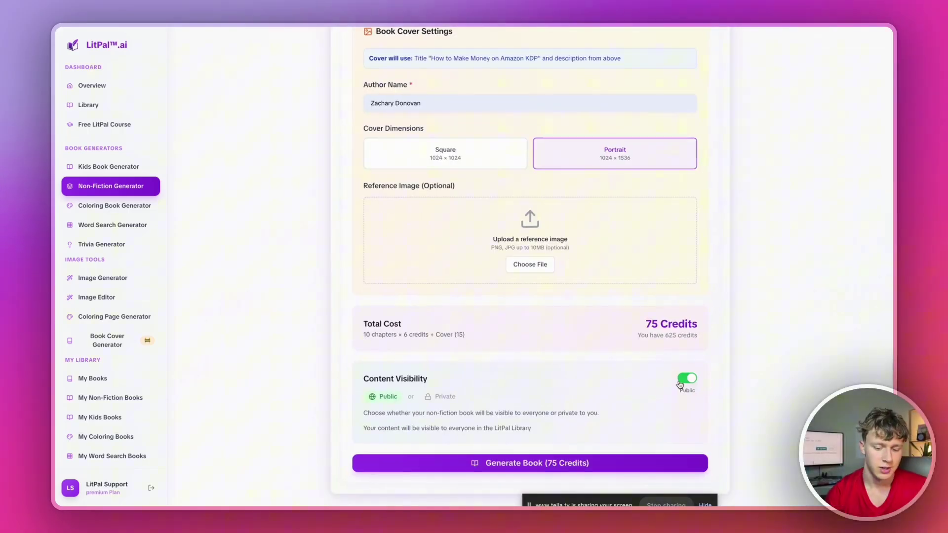
click(683, 380)
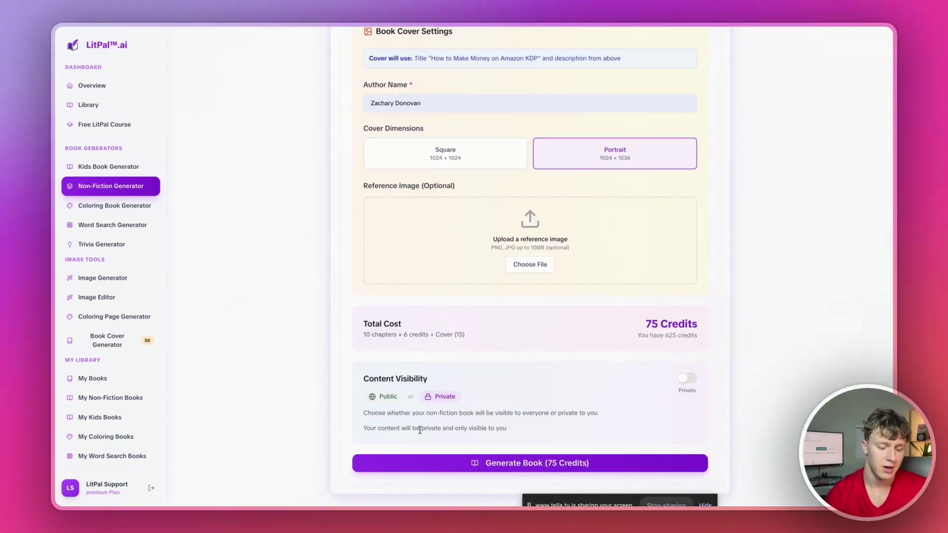
click(495, 463)
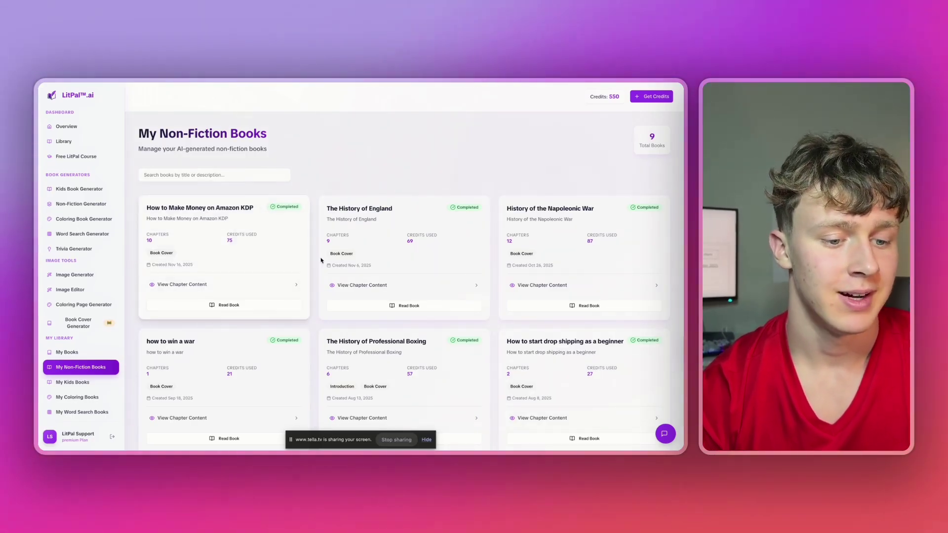
Step: Open the KDP book and read Chapter 1, highlighting the print royalty sentence and 60% figure
click(199, 306)
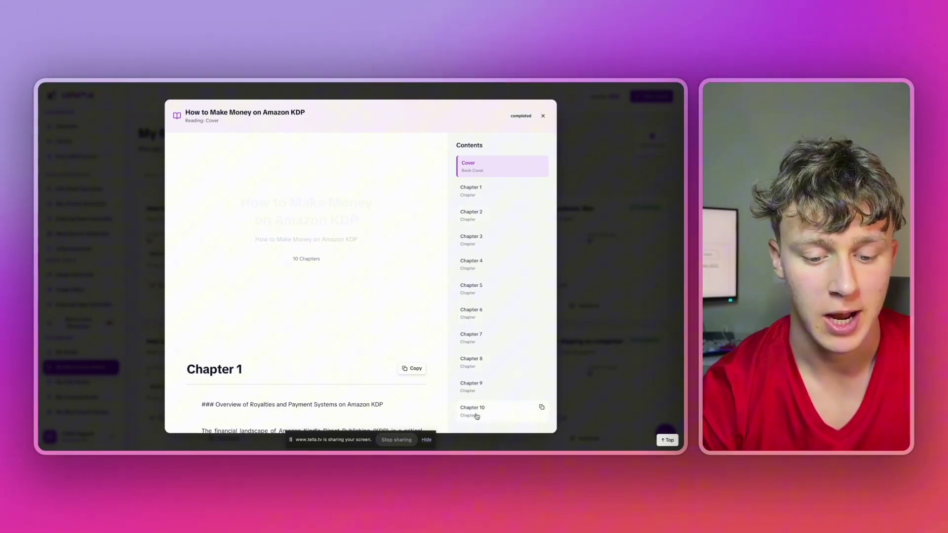
scroll(212, 275, down, 5)
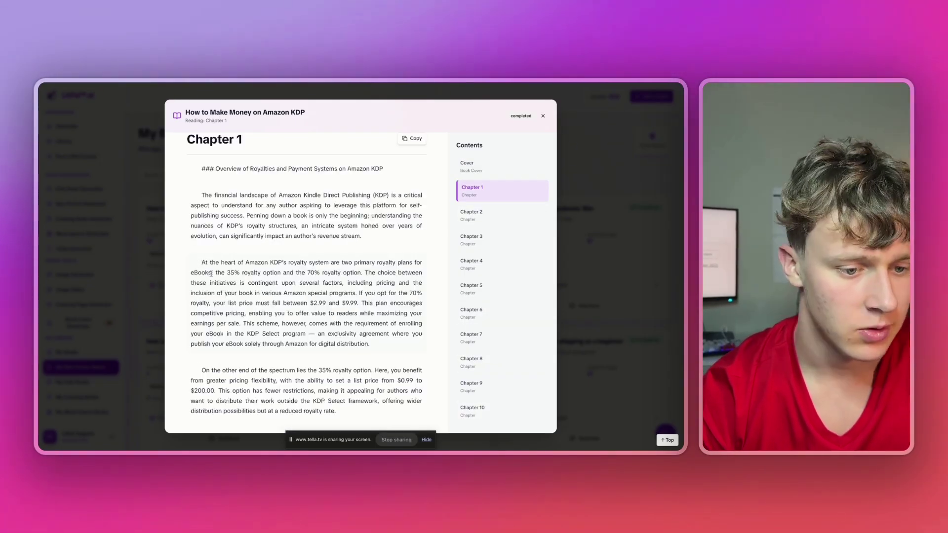
scroll(211, 275, down, 1)
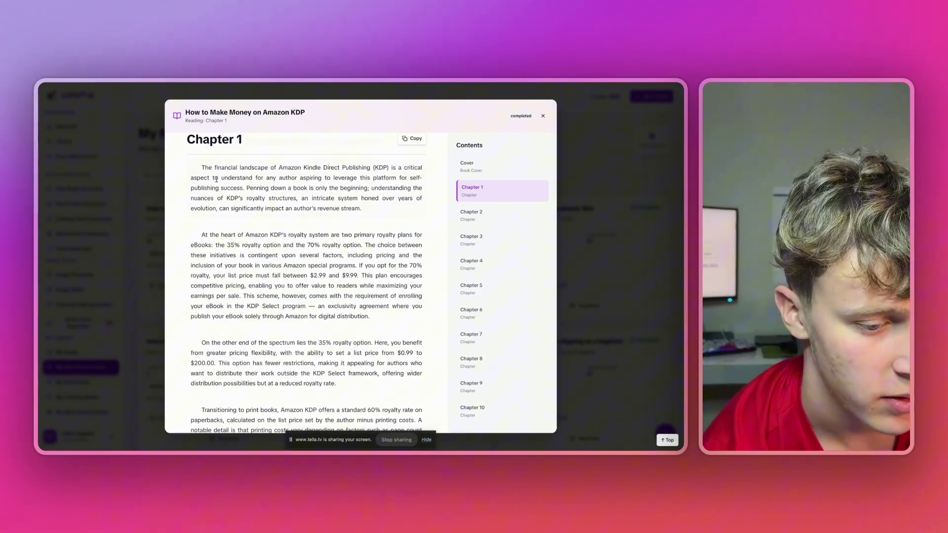
scroll(277, 215, down, 2)
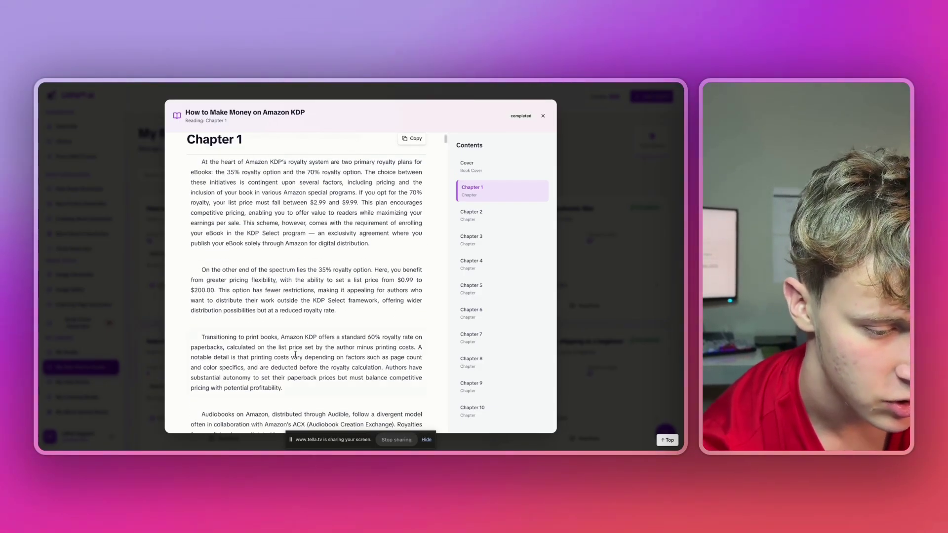
drag(214, 335, 366, 335)
double_click(376, 336)
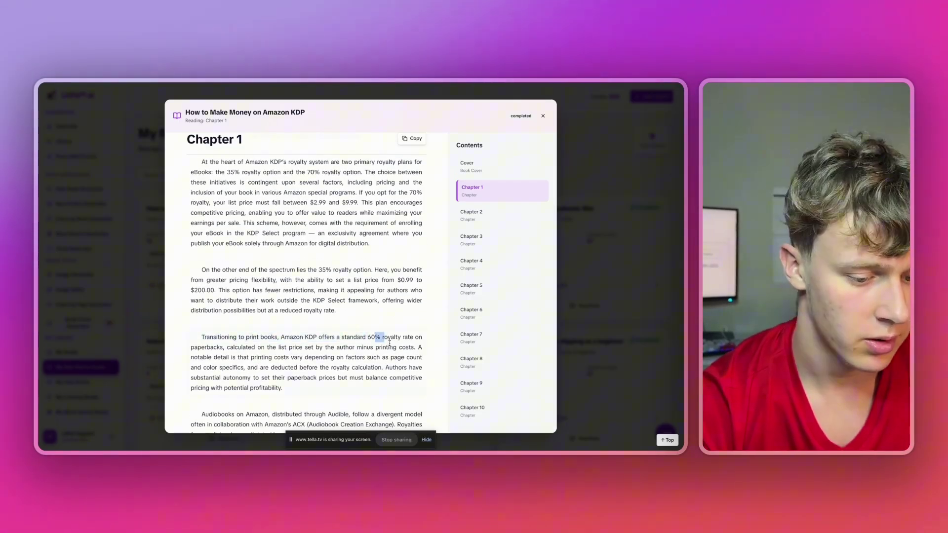
scroll(383, 341, down, 4)
scroll(390, 343, up, 15)
scroll(447, 374, down, 10)
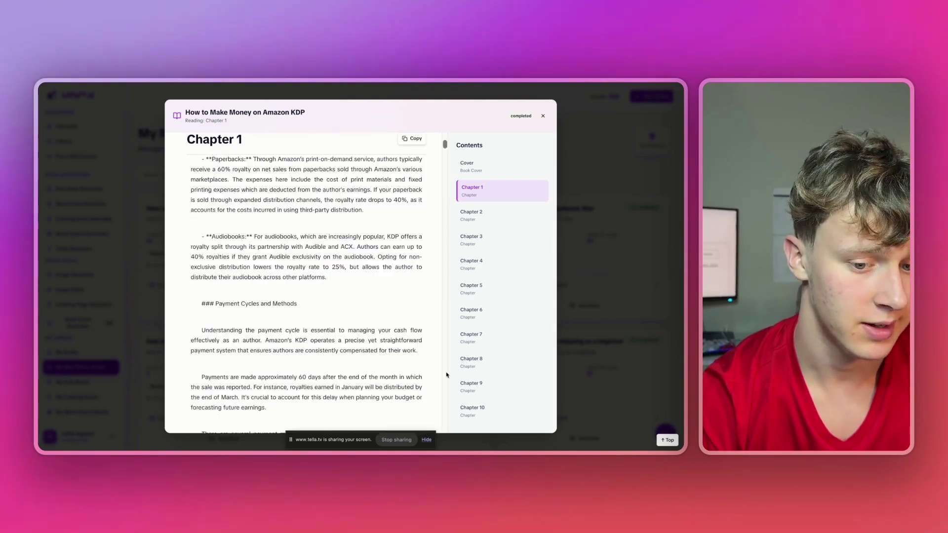
Step: Jump through Chapters 2, 3 and 4 from the Contents list
click(471, 216)
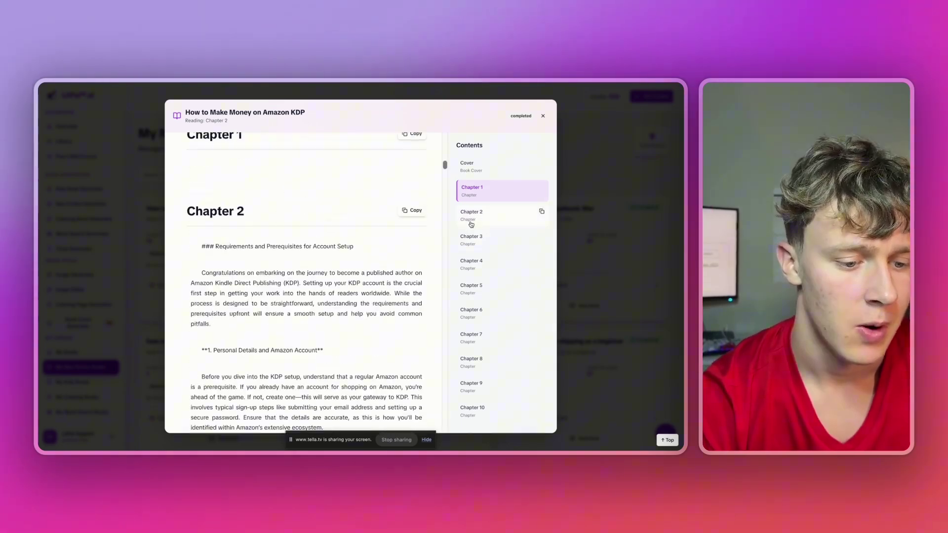
click(471, 238)
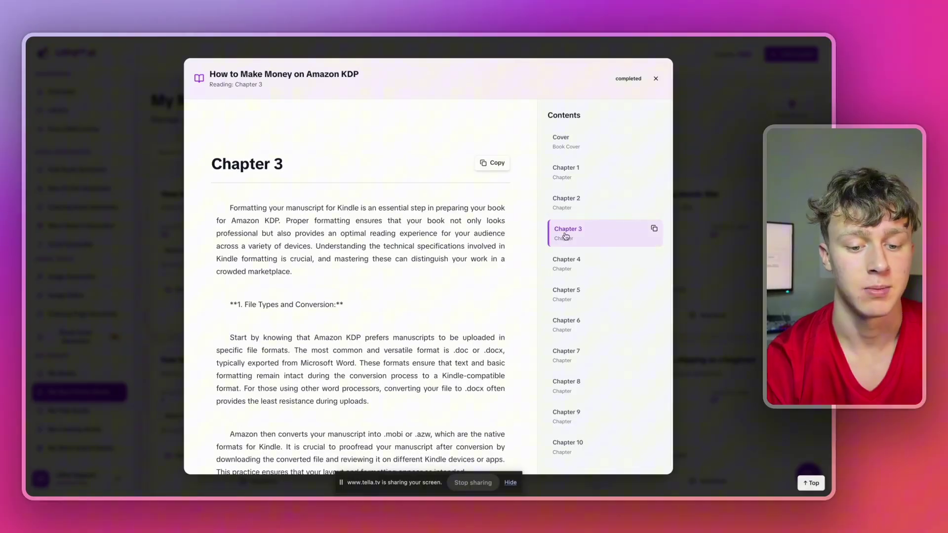
click(565, 265)
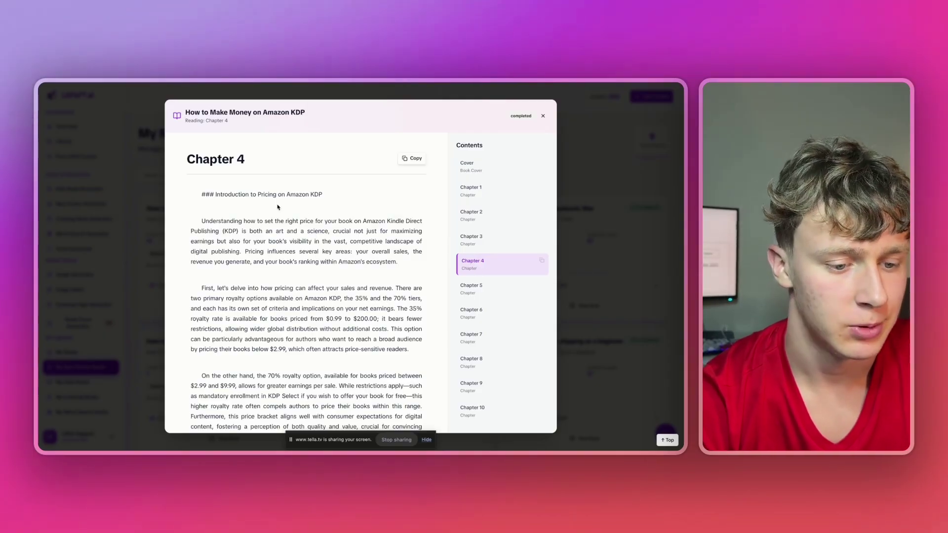
Step: Skim Chapters 4 to 6, highlighting the Kindle Unlimited phrase and other publishing platforms
drag(226, 194, 323, 195)
click(323, 195)
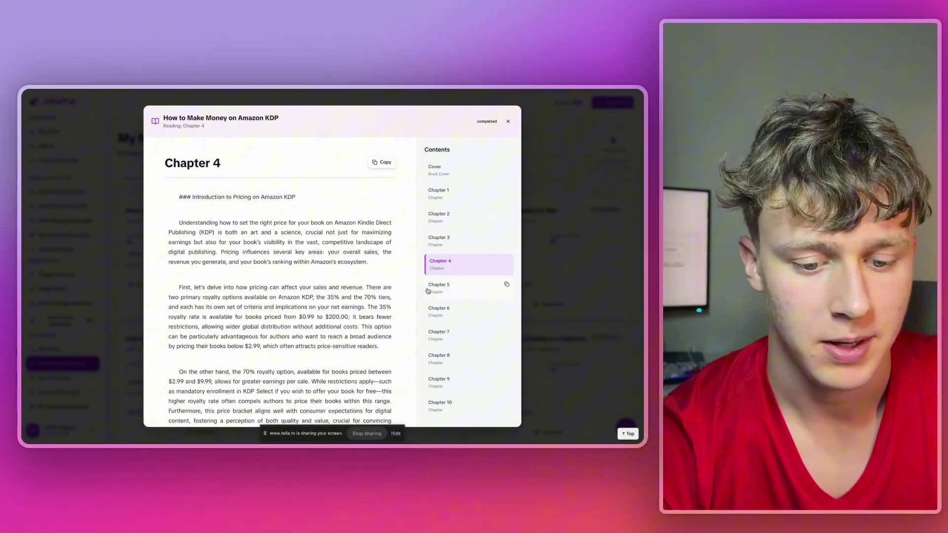
click(544, 286)
drag(186, 222, 310, 222)
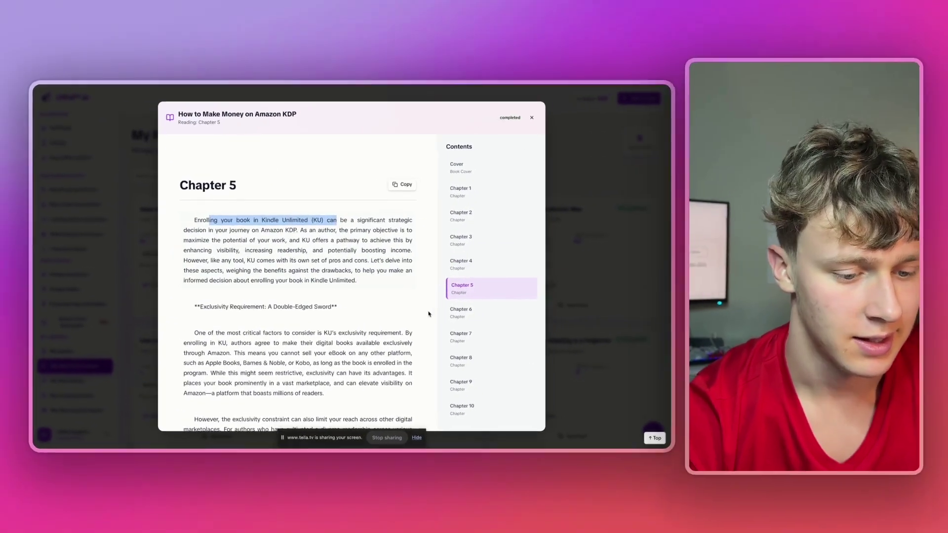
click(479, 322)
drag(216, 219, 383, 219)
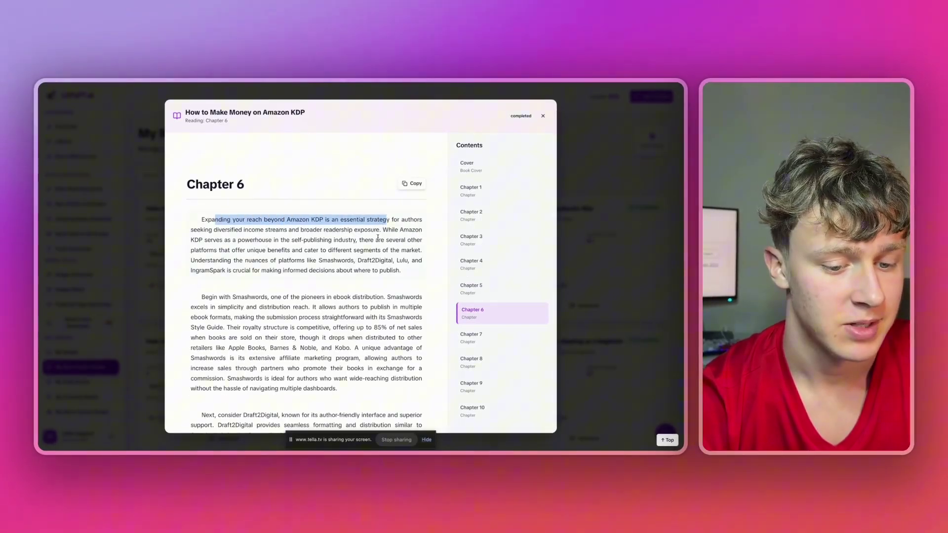
click(378, 238)
drag(302, 260, 405, 259)
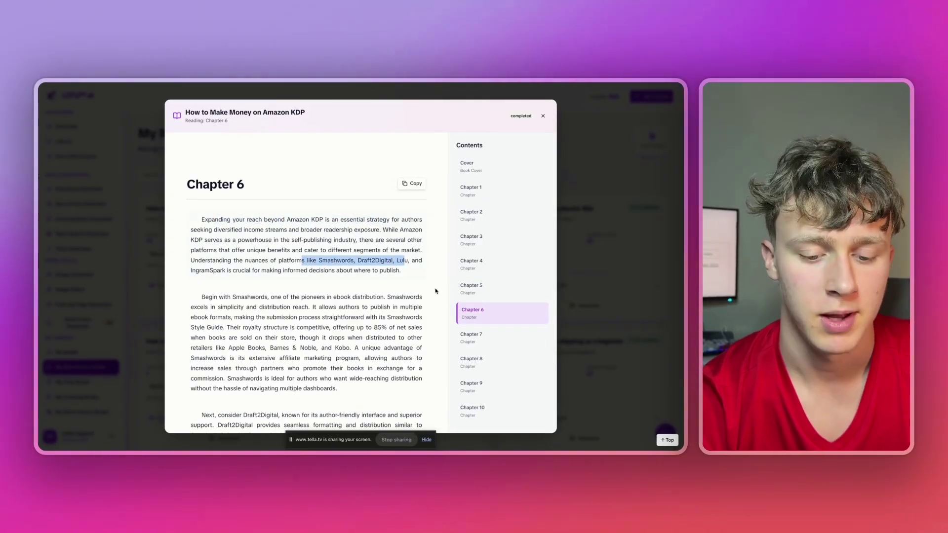
Step: Skim Chapters 7, 8 and 10, then jump back to Chapters 1 and 3
click(470, 338)
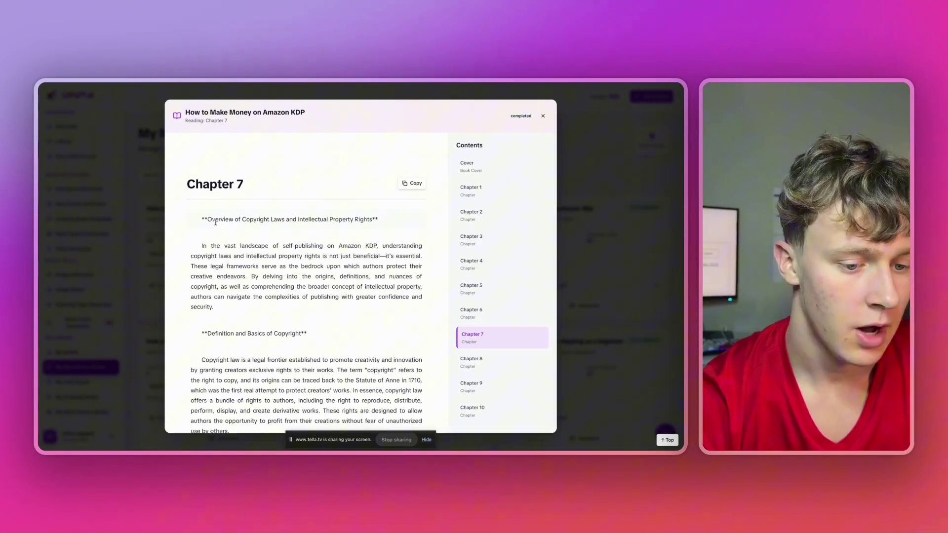
drag(215, 219, 345, 221)
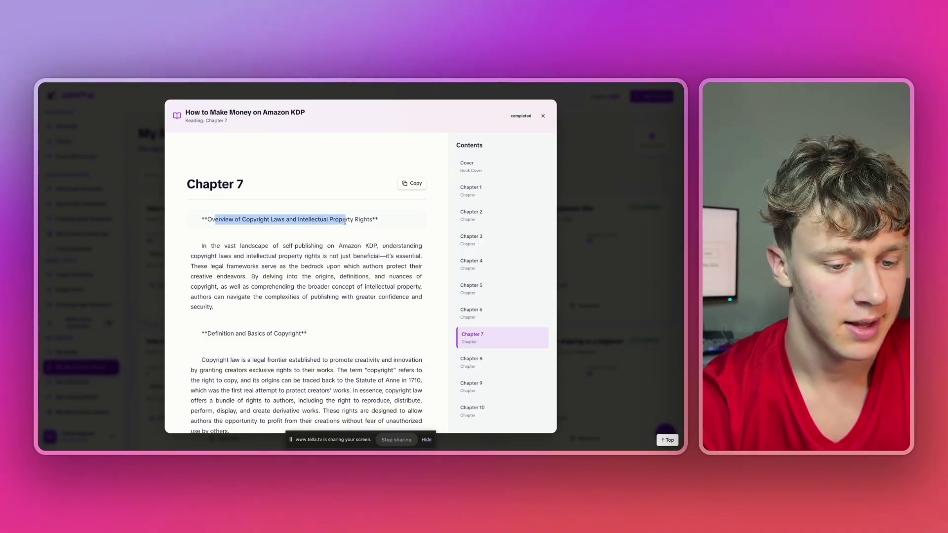
click(471, 369)
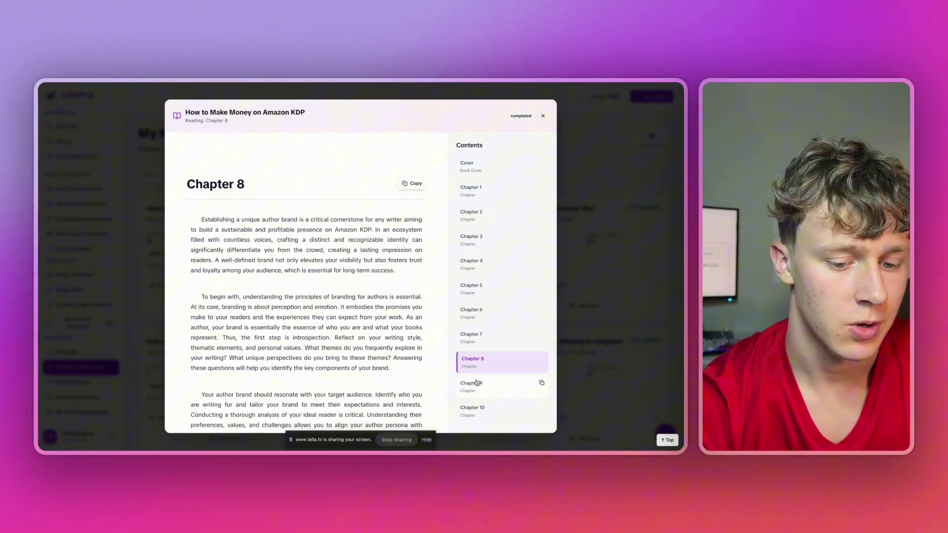
click(472, 408)
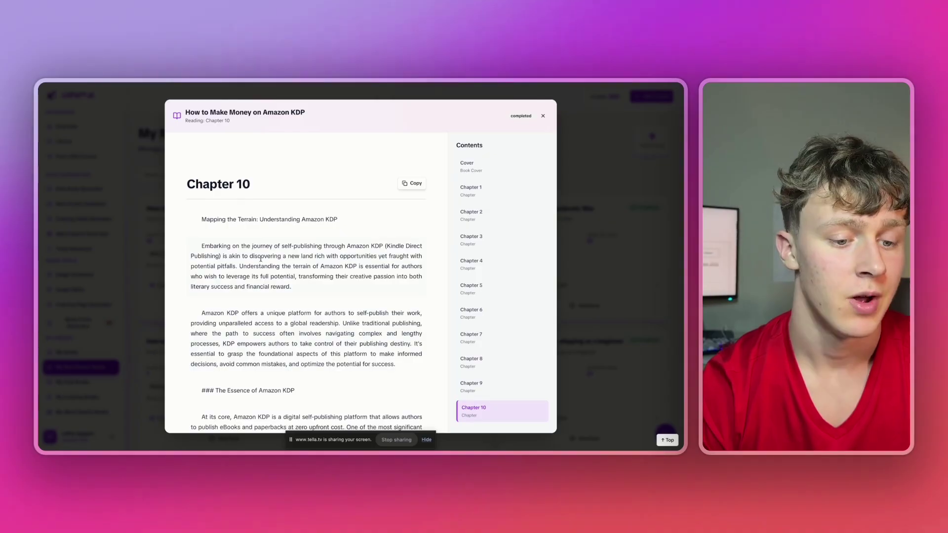
scroll(267, 246, down, 3)
scroll(268, 248, up, 10)
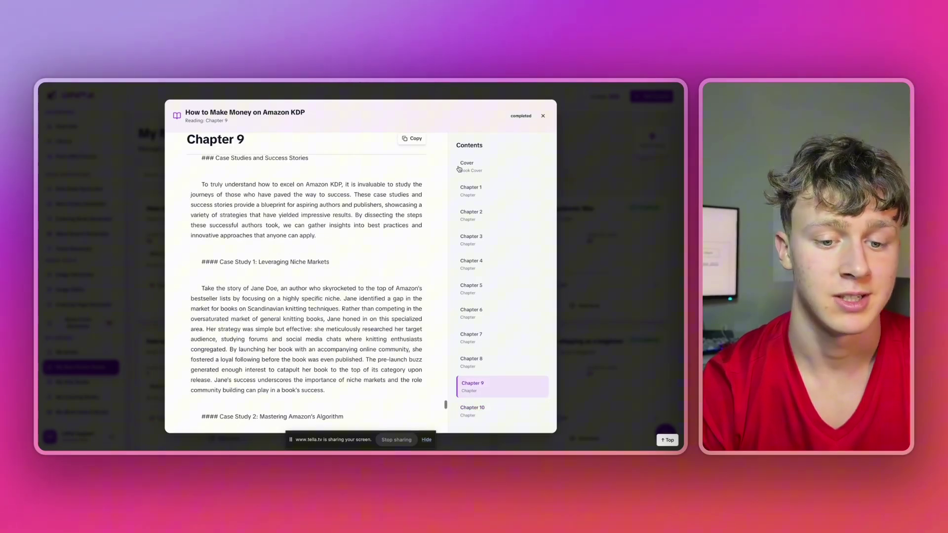
click(495, 189)
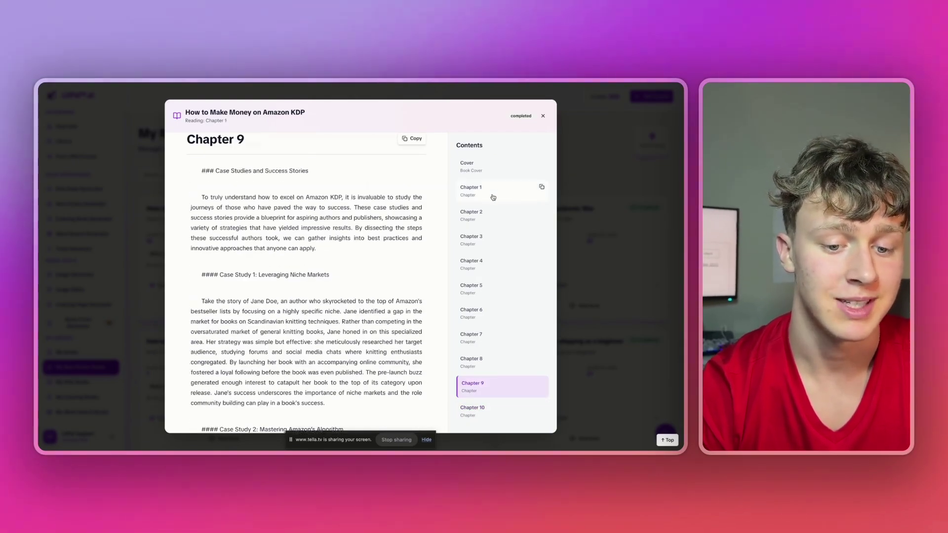
click(472, 250)
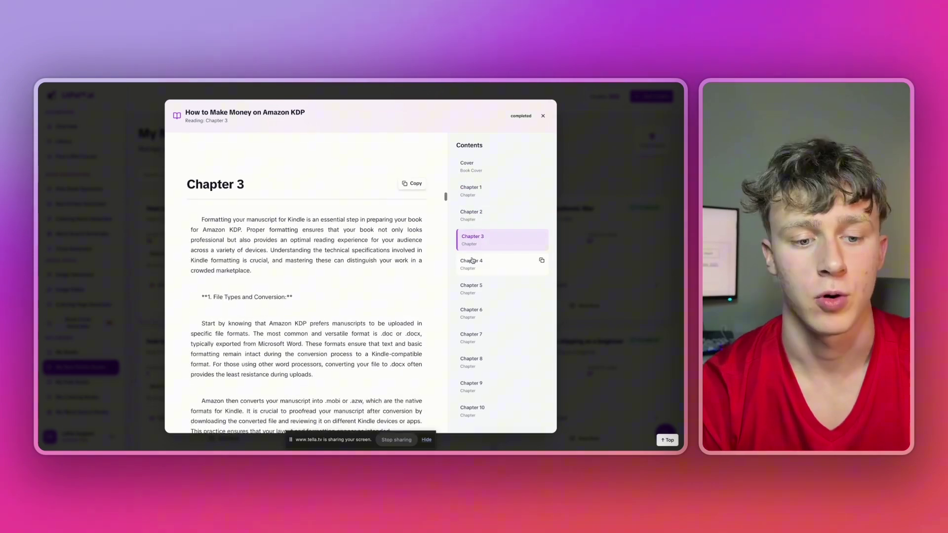
scroll(360, 357, up, 15)
scroll(359, 357, down, 12)
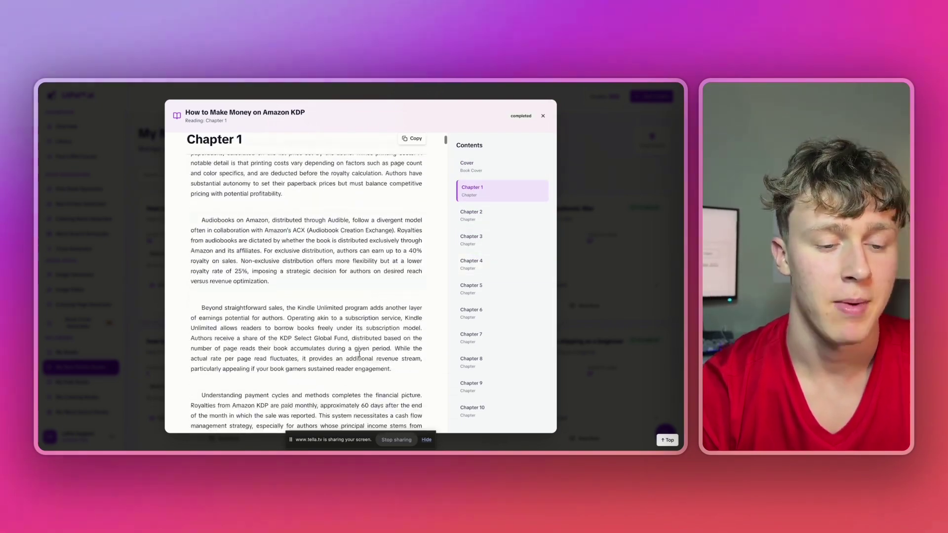